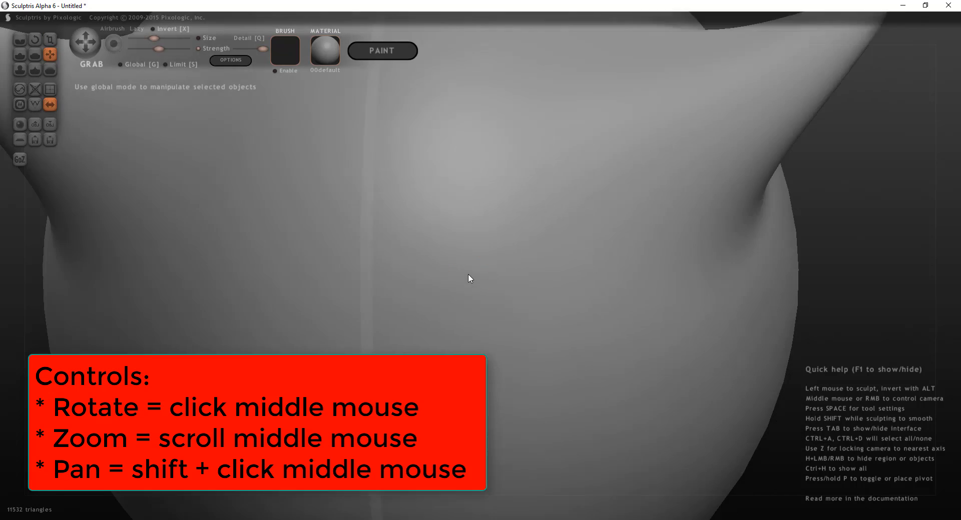
Step: Examine the horned sphere from several angles and distances, finishing with a front-facing view
scroll(452, 282, down, 8)
scroll(452, 285, up, 2)
scroll(453, 283, up, 3)
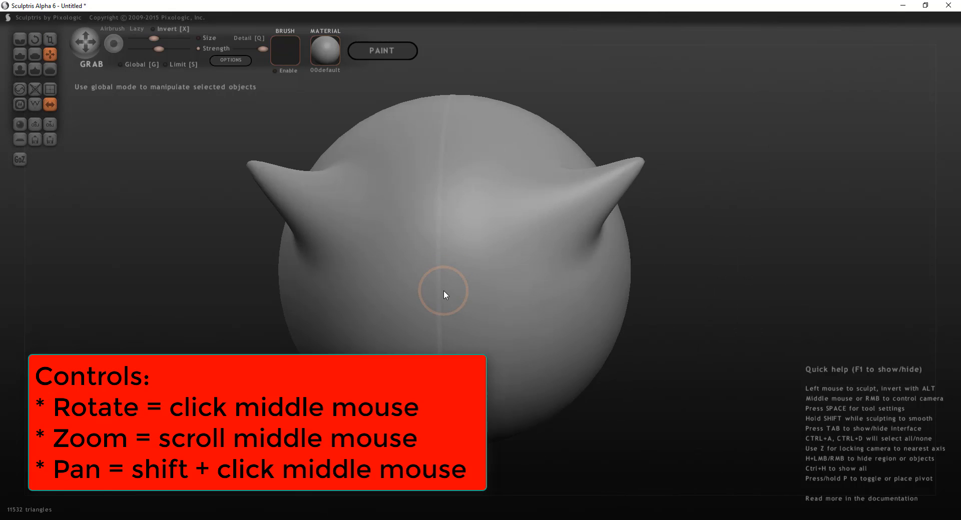
shift+middle_drag(349, 304, 392, 343)
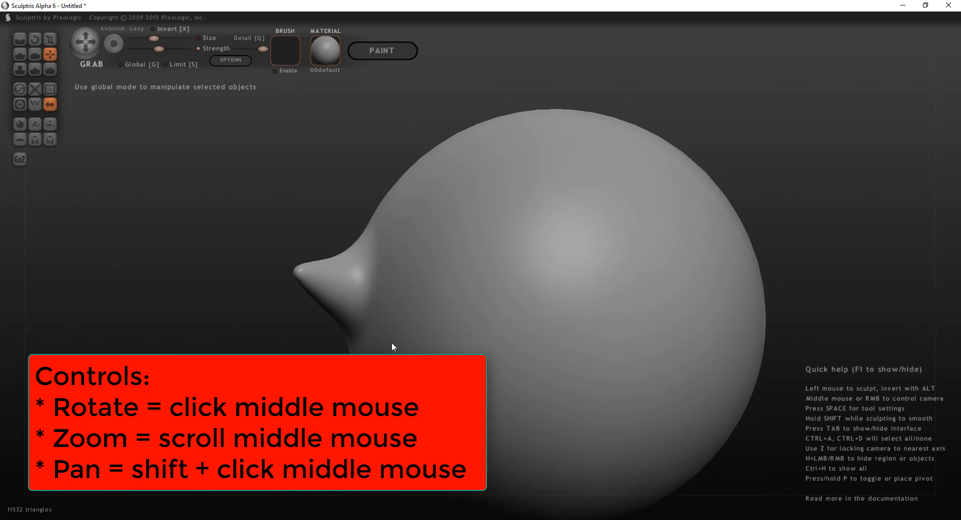
scroll(382, 303, up, 5)
middle_drag(350, 302, 868, 325)
scroll(581, 320, down, 5)
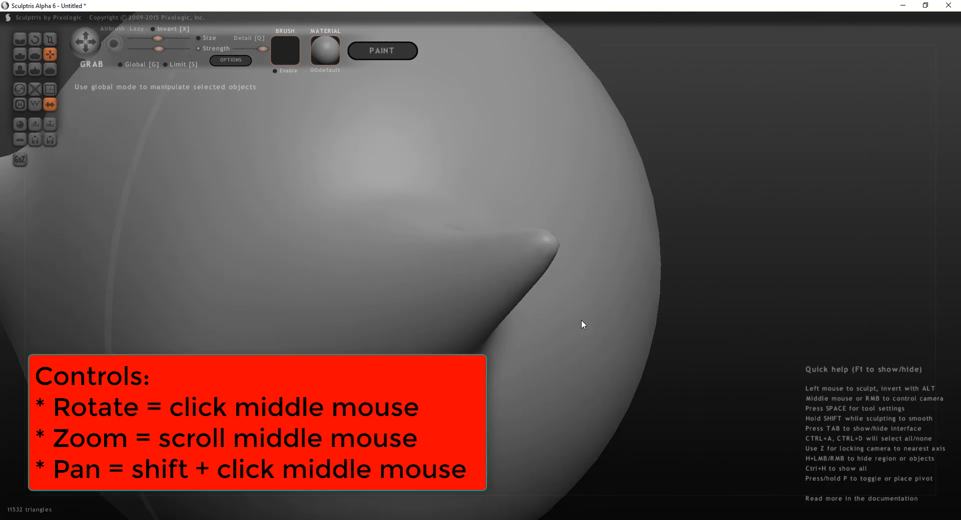
shift+middle_drag(399, 318, 445, 355)
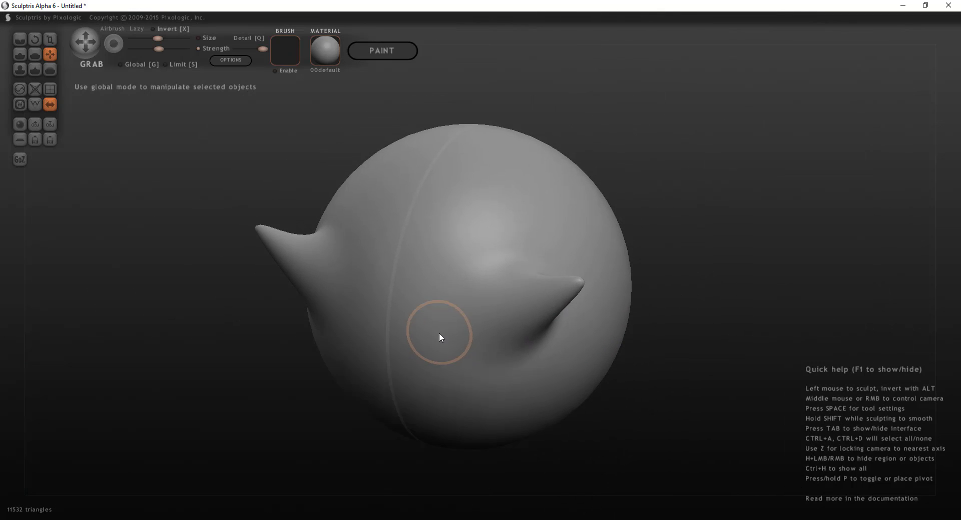
scroll(438, 333, down, 3)
key(z)
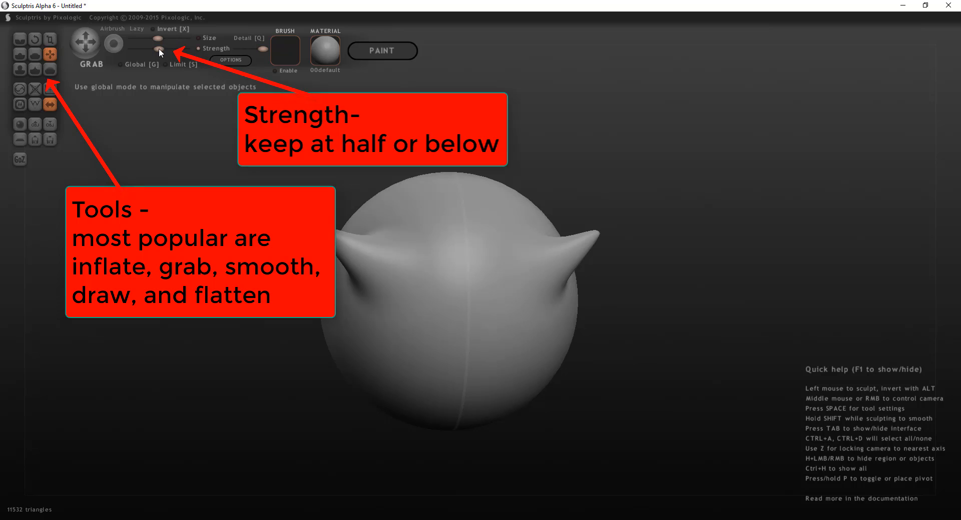
Step: Lower the Detail setting to about half and undo the pair of horns pulled from the sphere
drag(158, 49, 185, 49)
drag(249, 51, 248, 51)
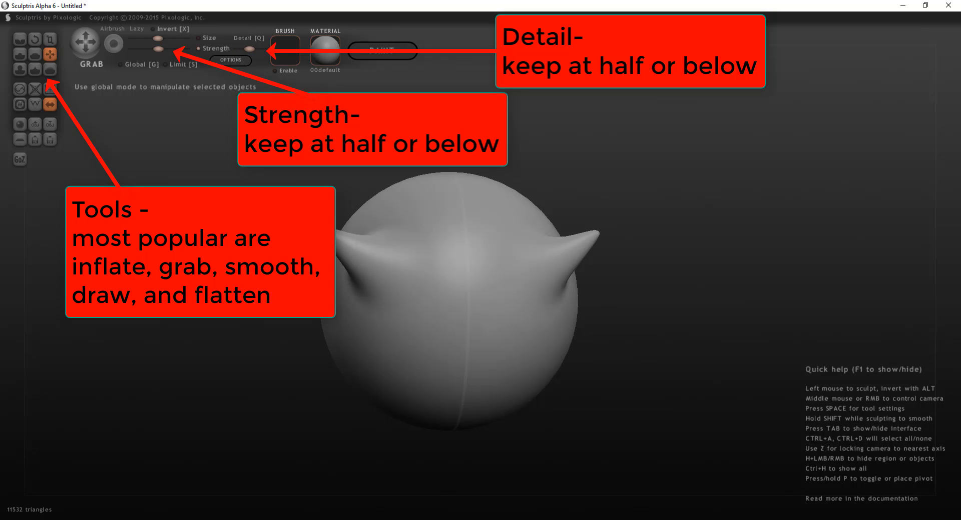
key(ctrl+z)
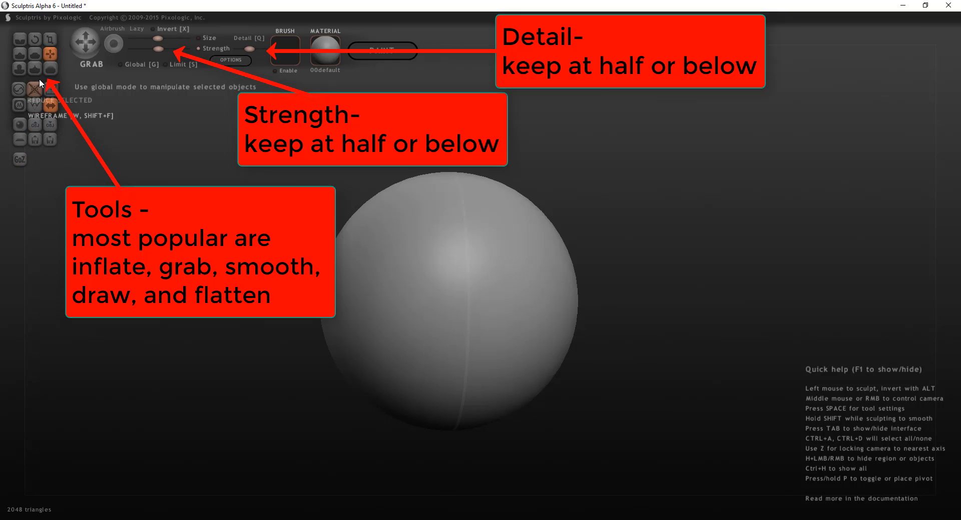
Step: Build up a bulging muzzle on the sphere's lower front with the Inflate brush at about half Strength
click(18, 69)
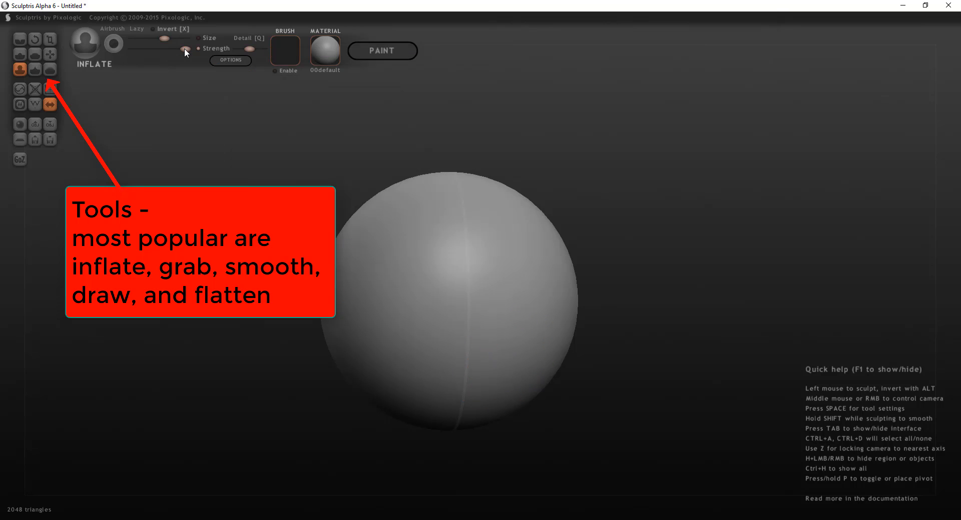
click(155, 55)
mouse_move(493, 333)
middle_down()
mouse_move(448, 283)
mouse_move(490, 353)
middle_up()
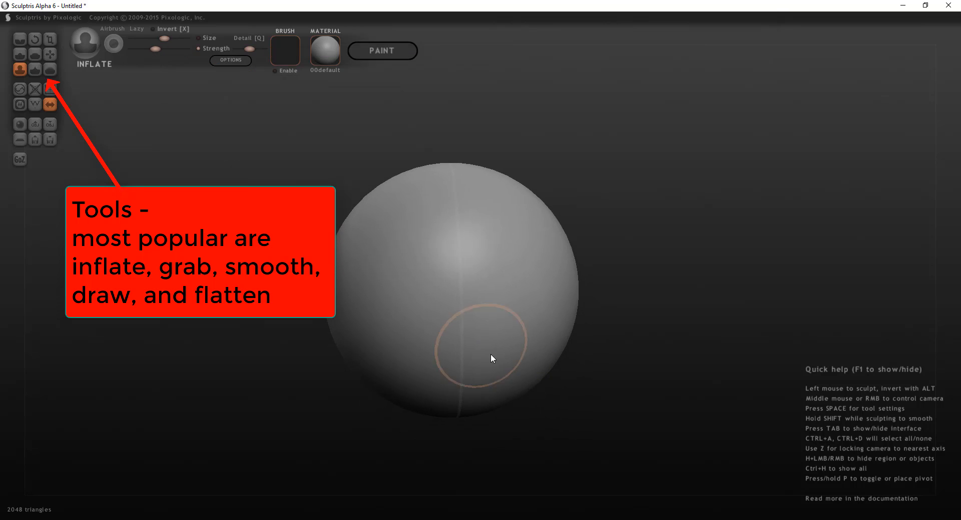
click(498, 361)
mouse_move(499, 361)
mouse_down()
mouse_move(516, 351)
mouse_move(451, 361)
mouse_move(506, 345)
mouse_move(476, 346)
mouse_move(420, 360)
mouse_move(373, 396)
mouse_move(385, 354)
mouse_move(575, 343)
mouse_move(560, 344)
mouse_move(560, 359)
mouse_move(457, 390)
mouse_up()
middle_drag(452, 371, 458, 353)
mouse_move(458, 354)
mouse_down()
mouse_move(448, 374)
mouse_move(408, 378)
mouse_move(435, 333)
mouse_move(450, 343)
mouse_move(459, 334)
mouse_up()
middle_drag(458, 334, 468, 386)
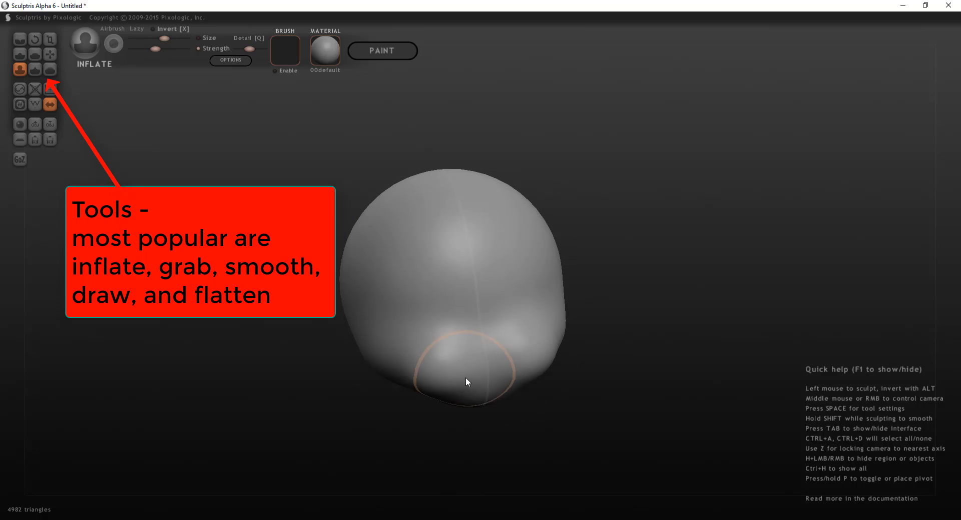
Step: Use Grab to pull a thick pair of mirrored horns from the upper head and a thinner pair from its sides below
click(50, 54)
mouse_move(525, 207)
mouse_down()
mouse_move(551, 170)
mouse_move(567, 179)
mouse_up()
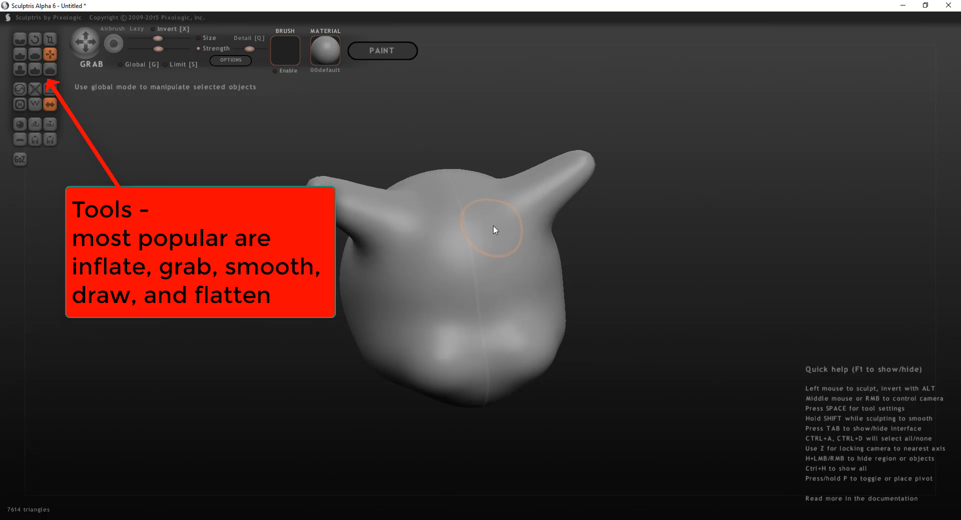
scroll(535, 254, down, 5)
drag(544, 251, 623, 224)
mouse_move(451, 225)
middle_down()
mouse_move(447, 236)
mouse_move(408, 216)
mouse_move(443, 204)
middle_up()
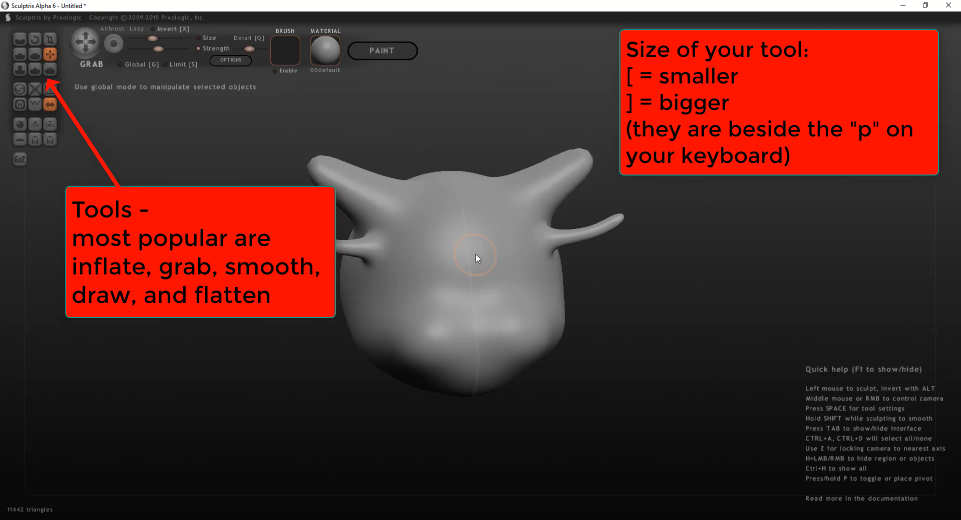
Step: Try larger and smaller Grab brush sizes, and pull a pair of thin spikes from the top of the head with a small brush
key(bracketright)
key(bracketright)
key(bracketright)
key(bracketleft)
key(bracketleft)
key(bracketleft)
key(bracketleft)
key(bracketleft)
key(bracketright)
key(bracketright)
key(bracketright)
key(bracketleft)
key(bracketleft)
key(bracketleft)
mouse_move(502, 192)
mouse_down()
mouse_move(512, 166)
mouse_move(497, 140)
mouse_up()
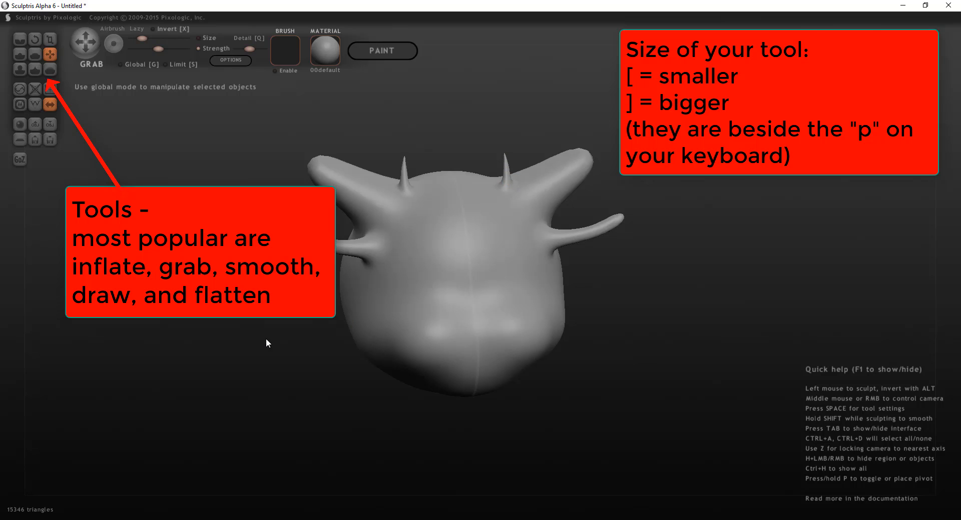
Step: Smooth the thin side horns and the muzzle, and add a mirrored pair of raised brow ridges with the Draw brush
click(50, 69)
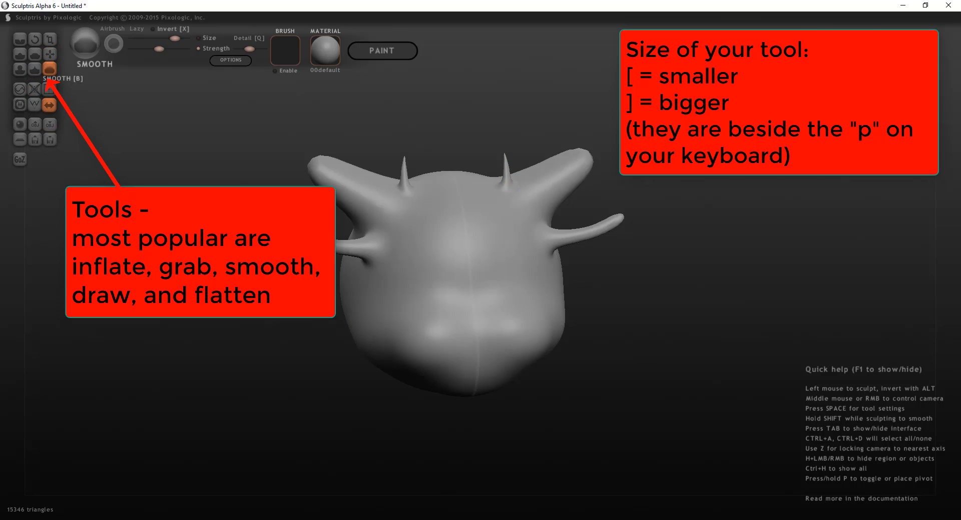
mouse_move(355, 248)
mouse_down()
mouse_move(364, 253)
mouse_move(369, 228)
mouse_move(350, 248)
mouse_up()
mouse_move(560, 349)
mouse_down()
mouse_move(388, 393)
mouse_move(444, 377)
mouse_move(541, 398)
mouse_move(506, 337)
mouse_move(445, 345)
mouse_up()
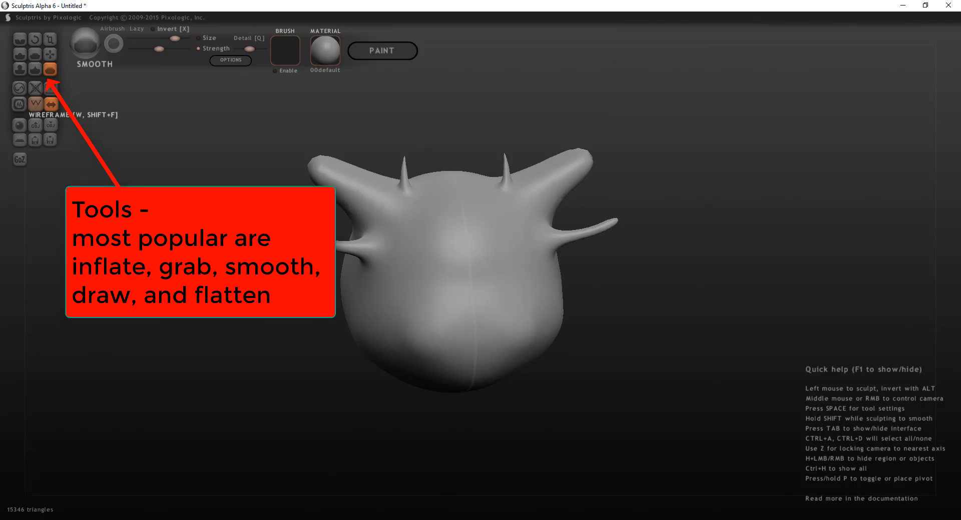
click(20, 54)
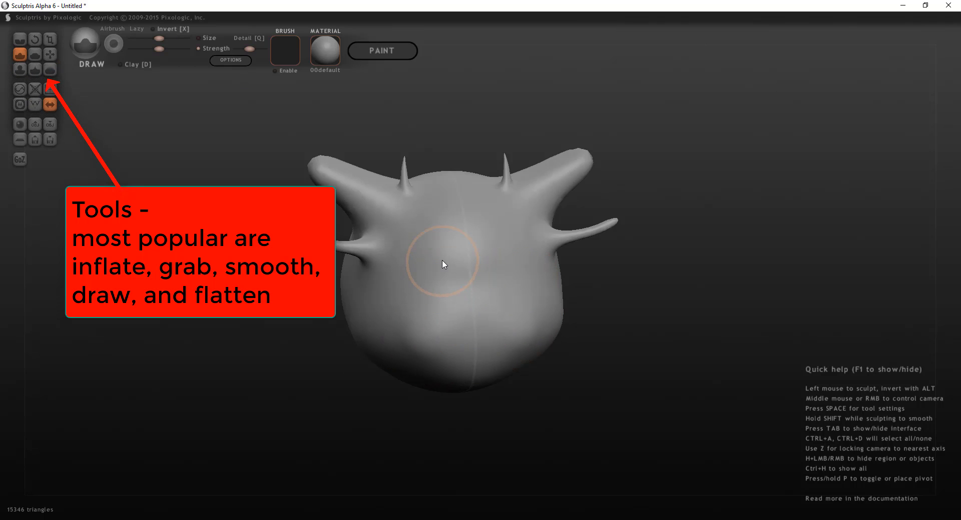
mouse_move(442, 262)
mouse_down()
mouse_move(450, 253)
mouse_move(398, 275)
mouse_move(451, 262)
mouse_move(407, 274)
mouse_move(446, 251)
mouse_up()
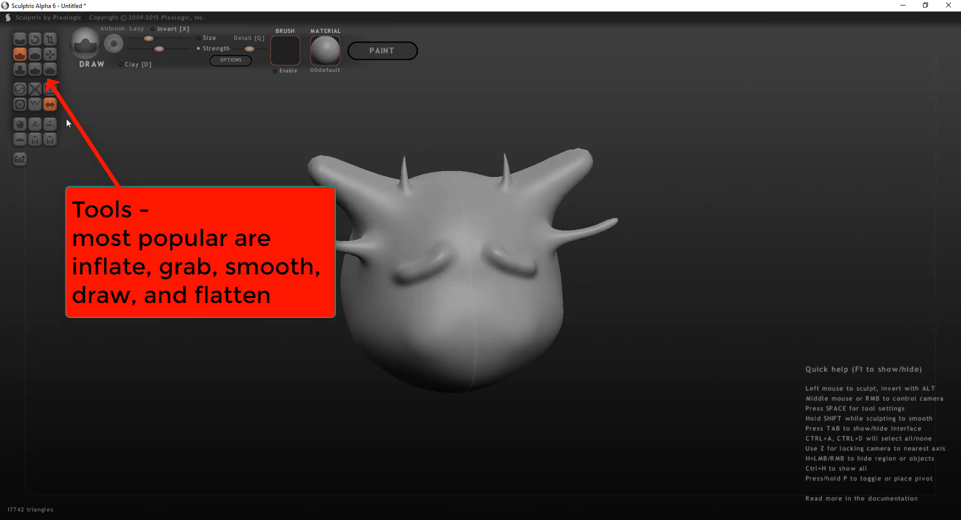
Step: Flatten the forehead above the brow ridges with the Flatten brush and check the head from several angles
click(34, 54)
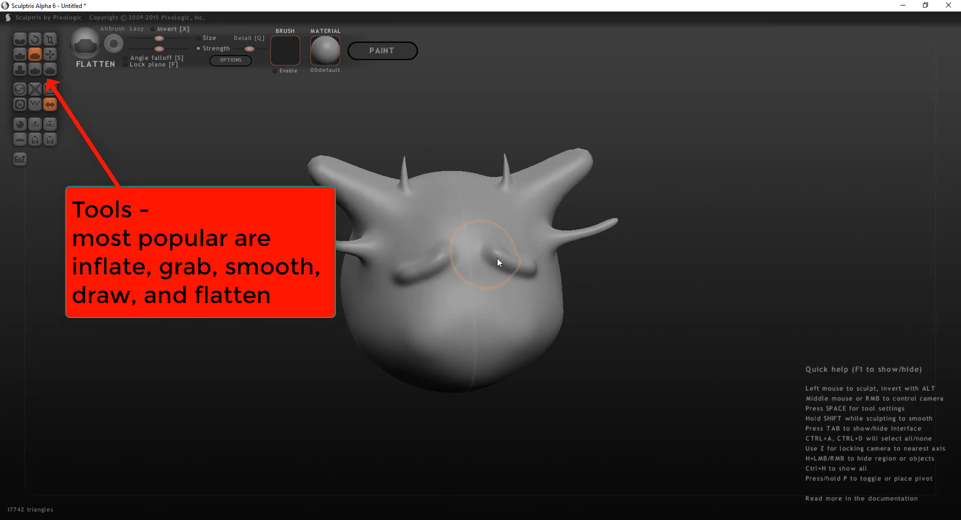
scroll(469, 232, up, 4)
middle_drag(473, 229, 468, 250)
drag(485, 246, 467, 243)
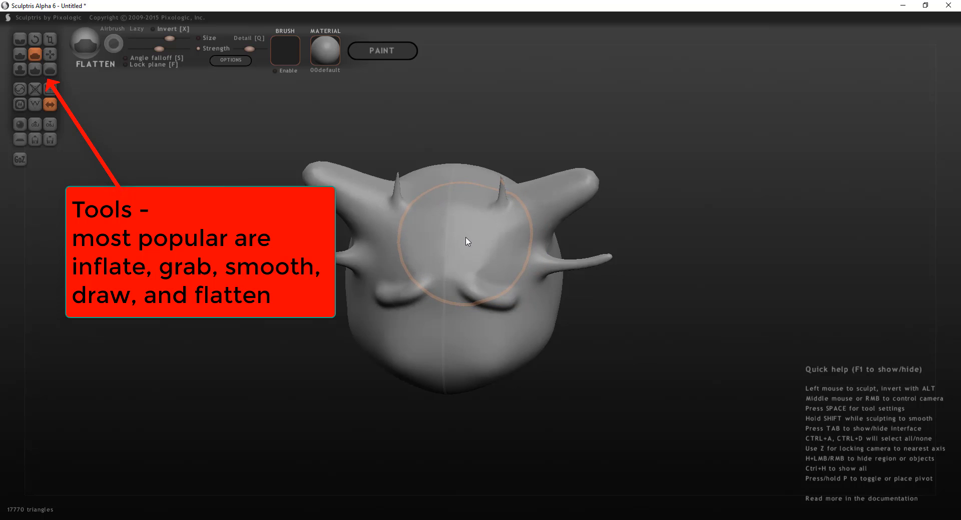
middle_drag(465, 241, 405, 217)
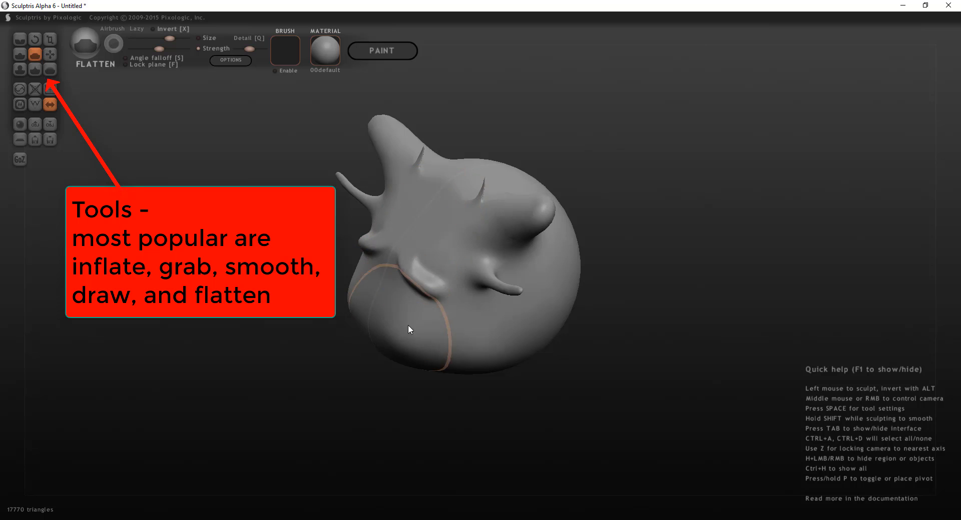
middle_drag(408, 330, 507, 298)
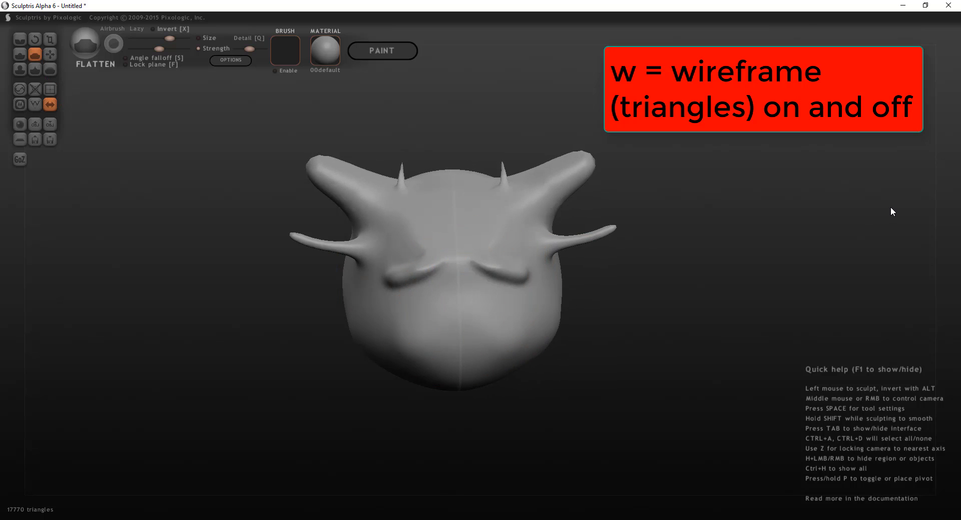
Step: Switch to the browser, review the hints and shortcuts in Sculptris help 01.docx, and return to Sculptris
key(alt+Tab)
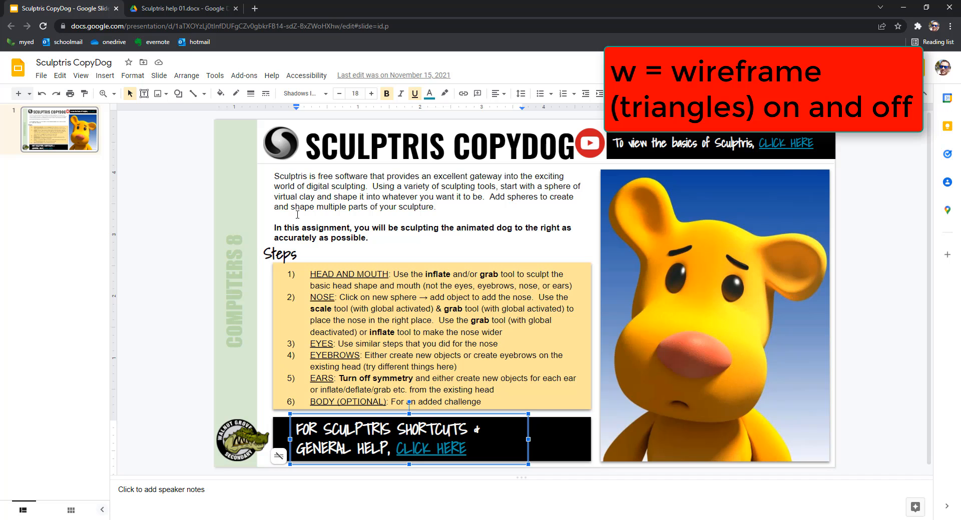
click(185, 9)
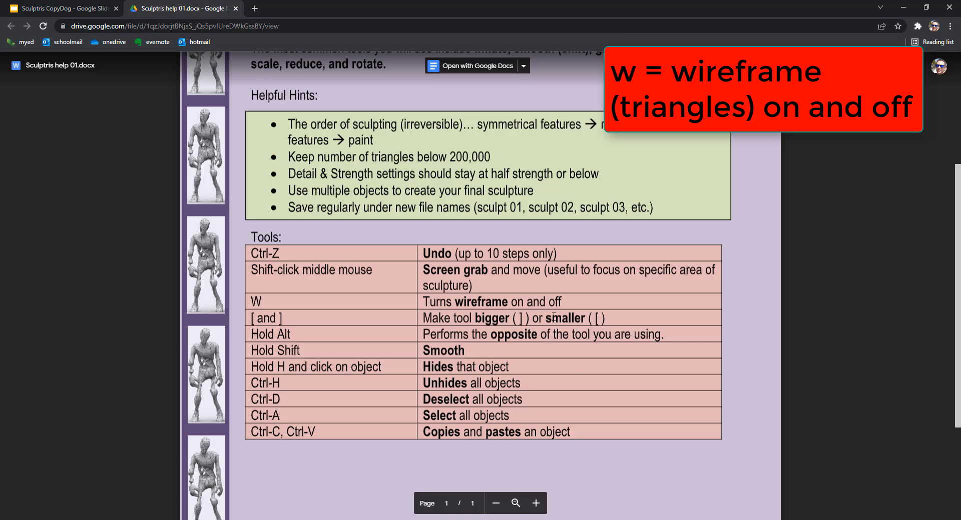
scroll(553, 317, up, 4)
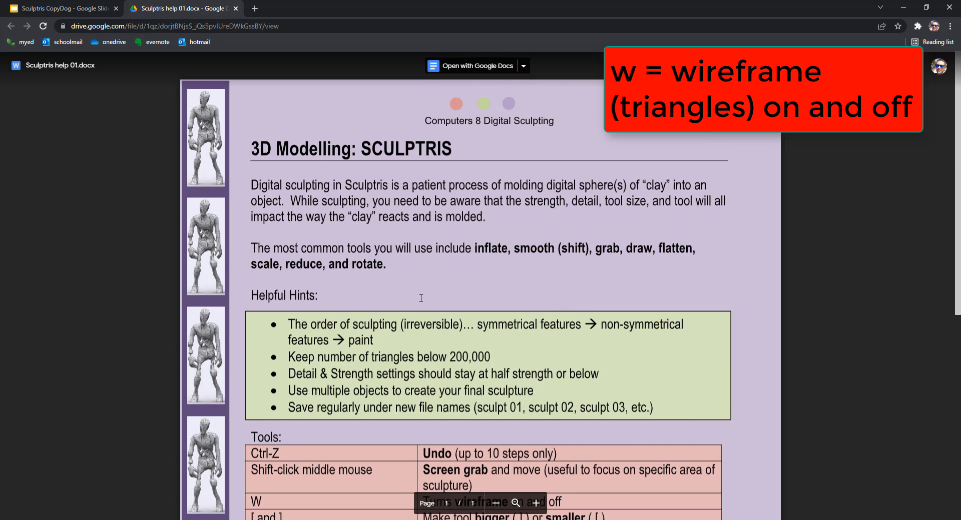
scroll(421, 298, down, 4)
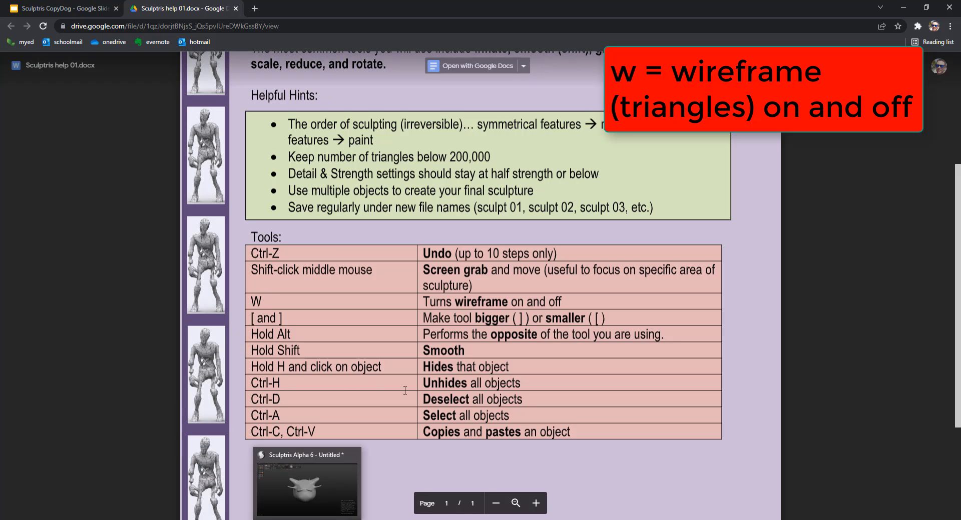
click(313, 519)
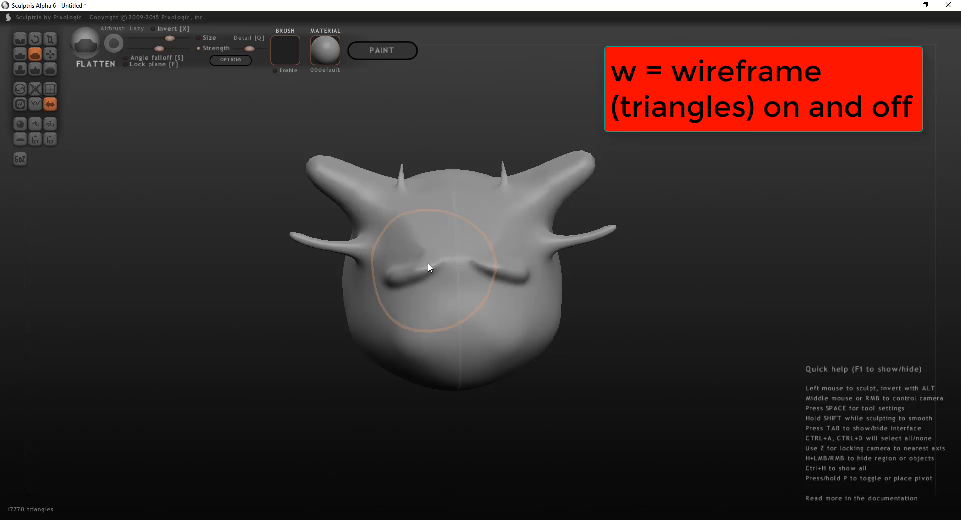
Step: Turn on the wireframe display and inspect the triangles around the brow ridges
key(w)
scroll(440, 247, up, 5)
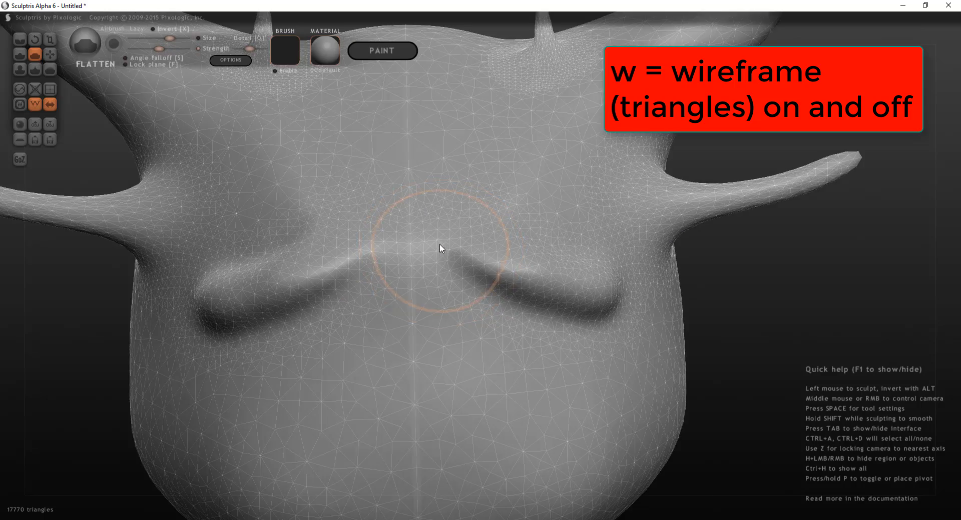
scroll(442, 247, down, 3)
mouse_move(400, 295)
middle_down()
mouse_move(440, 307)
mouse_move(654, 300)
mouse_move(590, 364)
mouse_move(428, 340)
mouse_move(416, 279)
mouse_move(453, 317)
mouse_move(395, 340)
mouse_move(422, 311)
mouse_move(403, 302)
middle_up()
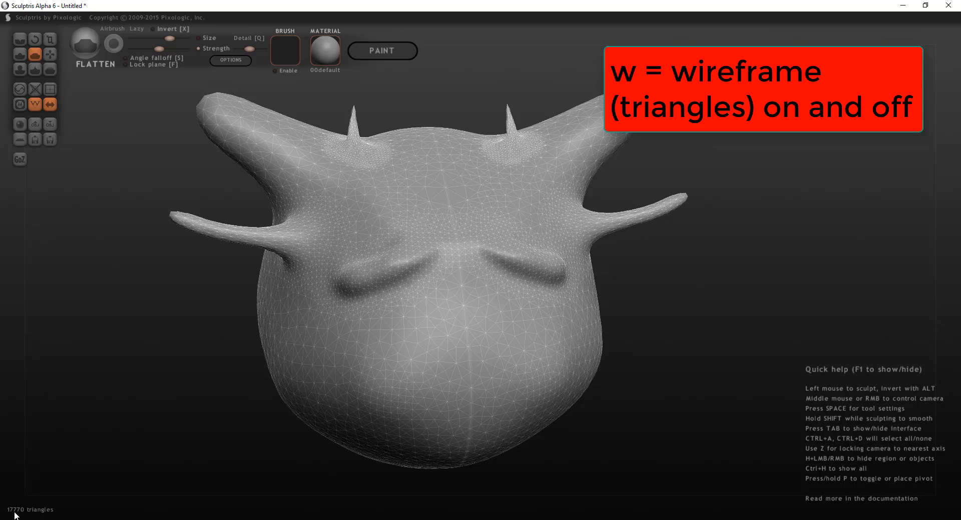
Step: Use Grab with an enlarged brush to pull a pair of long, thick limbs out of the lower face
click(50, 54)
middle_drag(381, 302, 562, 344)
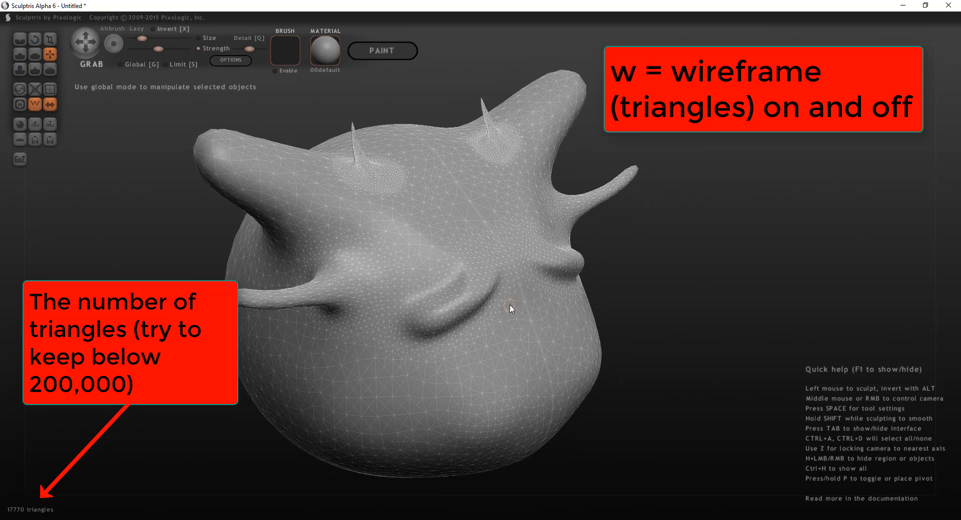
mouse_move(590, 343)
mouse_down()
mouse_move(624, 346)
mouse_move(753, 279)
mouse_up()
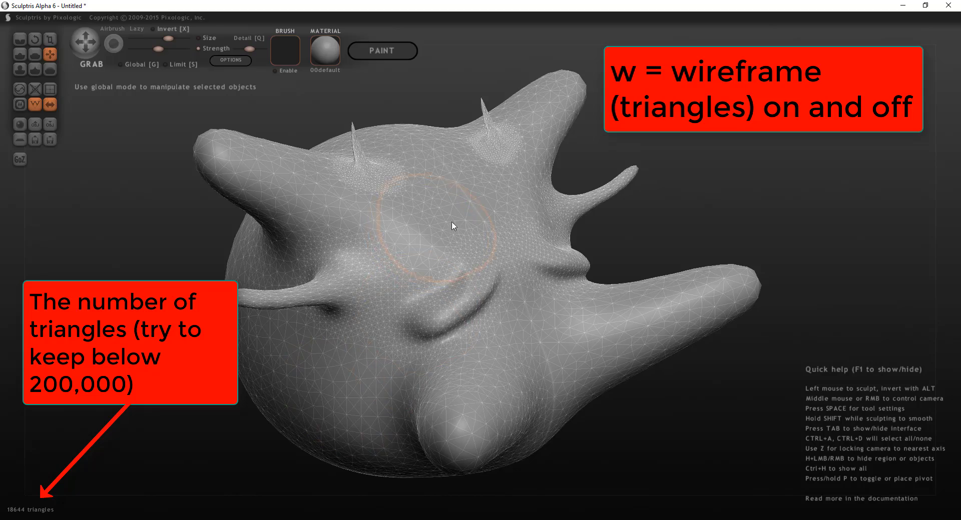
mouse_move(510, 245)
middle_down()
mouse_move(471, 210)
mouse_move(395, 219)
mouse_move(442, 262)
mouse_move(360, 300)
middle_up()
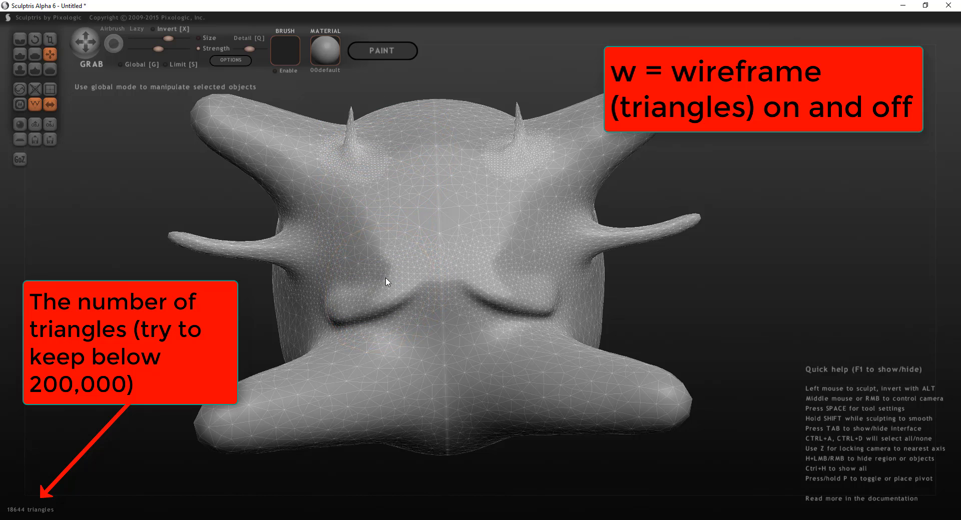
middle_drag(387, 282, 433, 265)
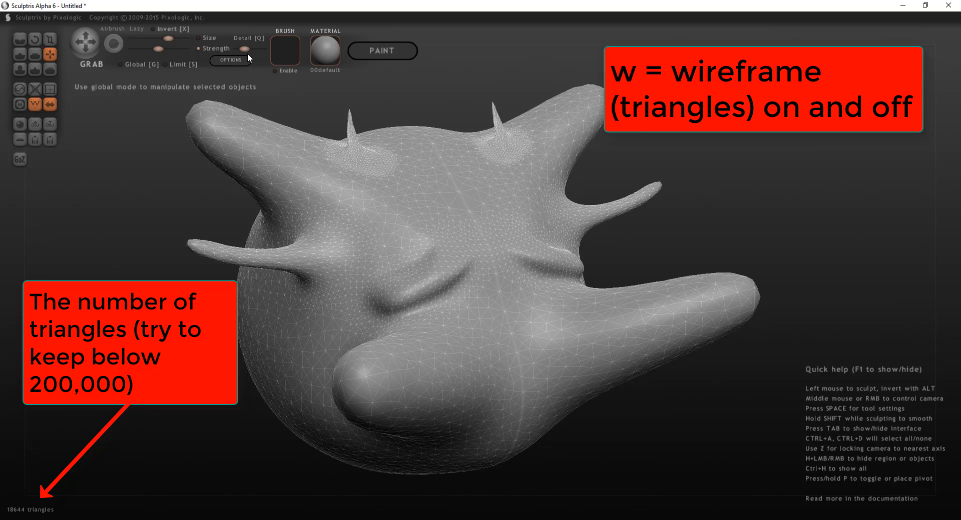
Step: Pull a pair of long horns from the forehead with Detail at maximum, and return Detail to about half
drag(248, 52, 295, 52)
mouse_move(473, 258)
middle_down()
mouse_move(429, 278)
mouse_move(504, 224)
middle_up()
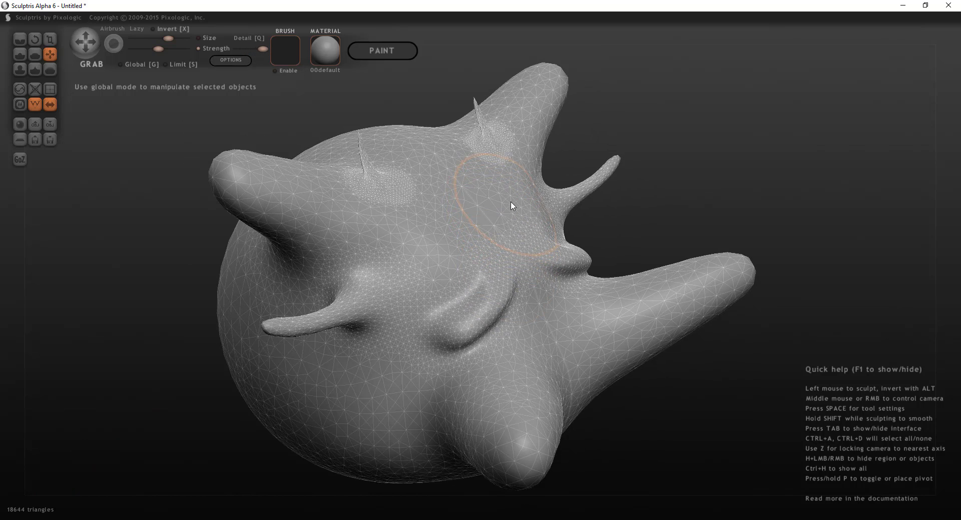
scroll(510, 202, down, 2)
mouse_move(514, 198)
mouse_down()
mouse_move(622, 146)
mouse_move(661, 110)
mouse_up()
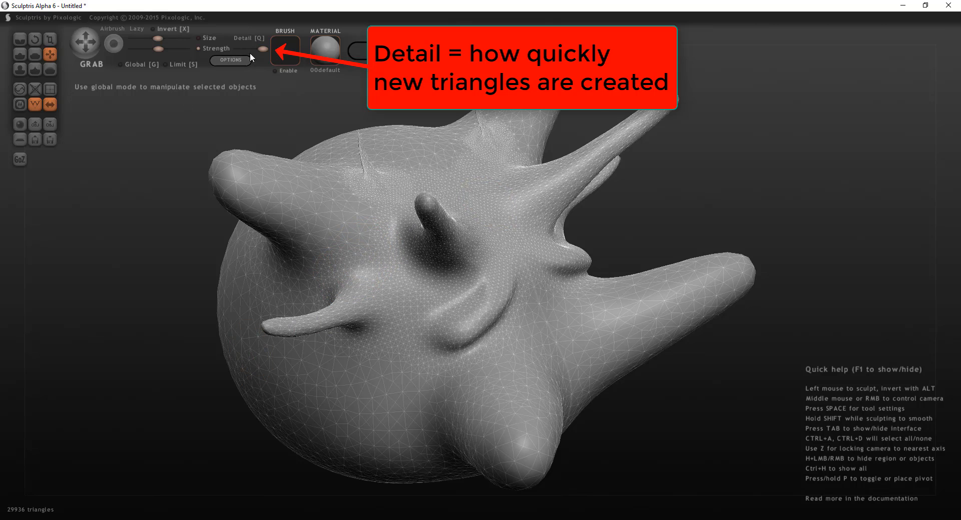
drag(264, 48, 250, 49)
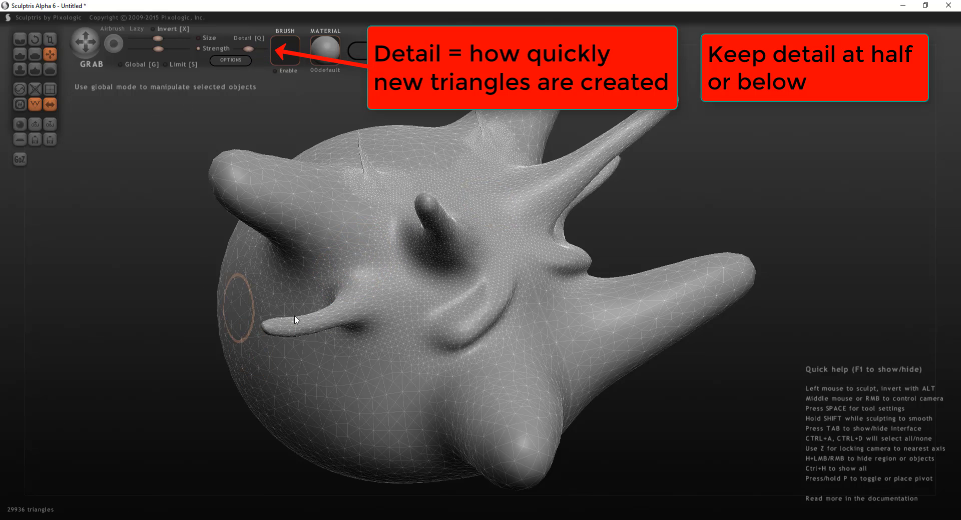
Step: Replace the horned practice sculpture with a fresh sphere in a new scene, discarding the changes
mouse_move(488, 315)
middle_down()
mouse_move(473, 321)
mouse_move(410, 284)
mouse_move(423, 311)
mouse_move(410, 315)
middle_up()
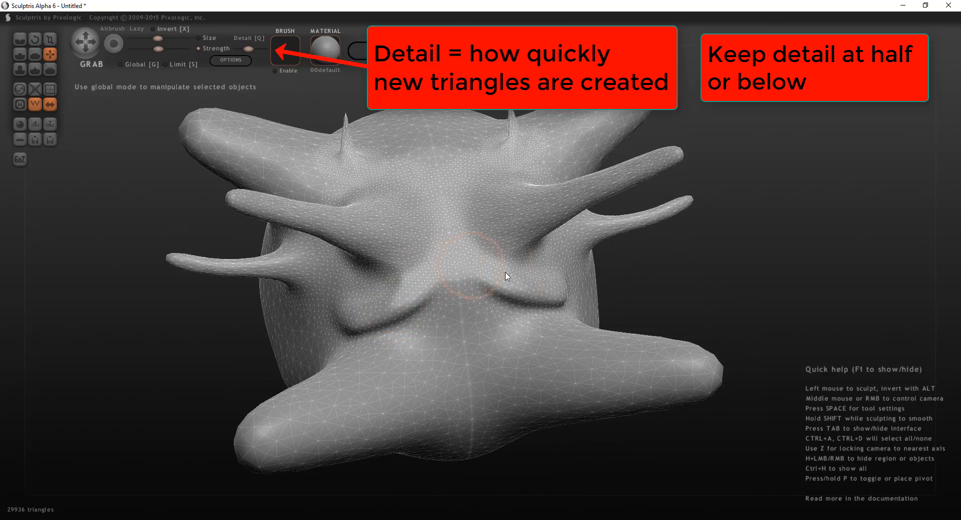
mouse_move(460, 287)
middle_down()
mouse_move(381, 261)
mouse_move(461, 240)
mouse_move(443, 287)
mouse_move(433, 290)
mouse_move(464, 290)
mouse_move(435, 300)
middle_up()
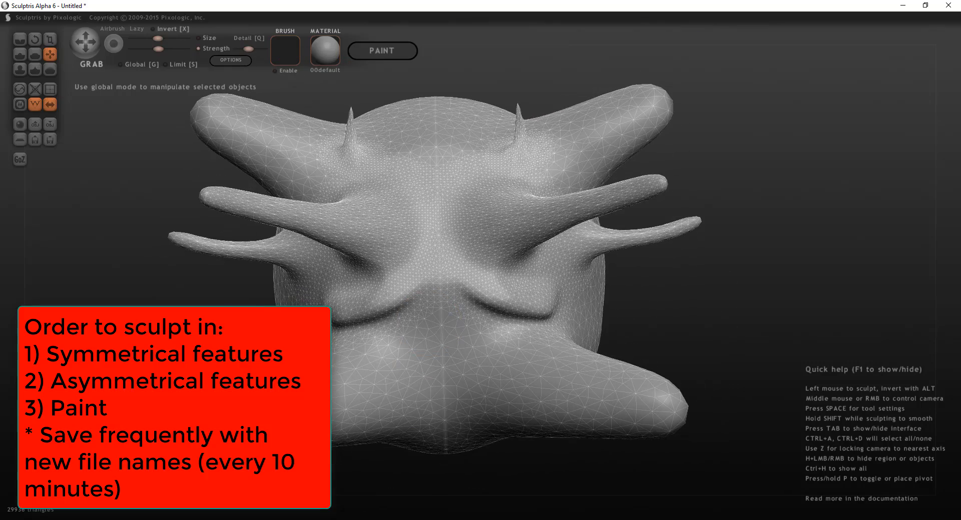
click(307, 519)
click(100, 10)
click(18, 125)
click(420, 266)
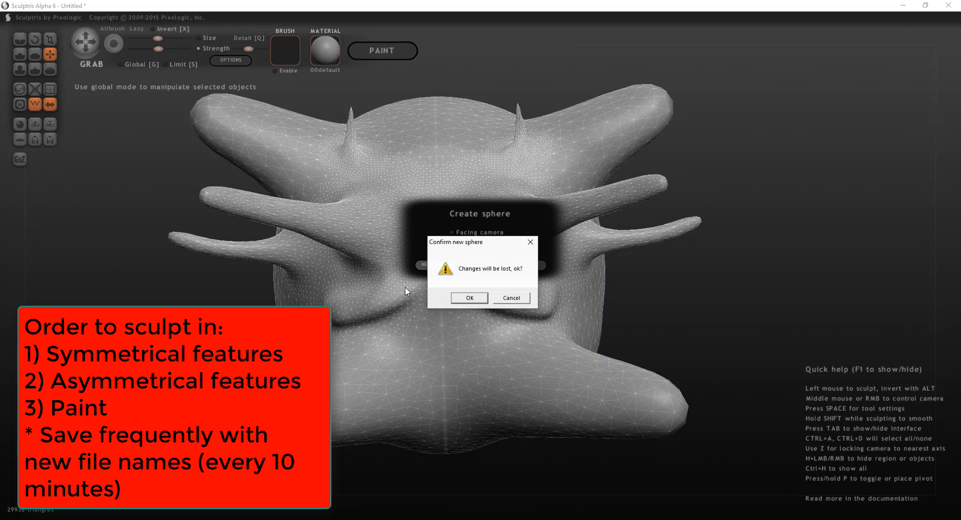
click(459, 301)
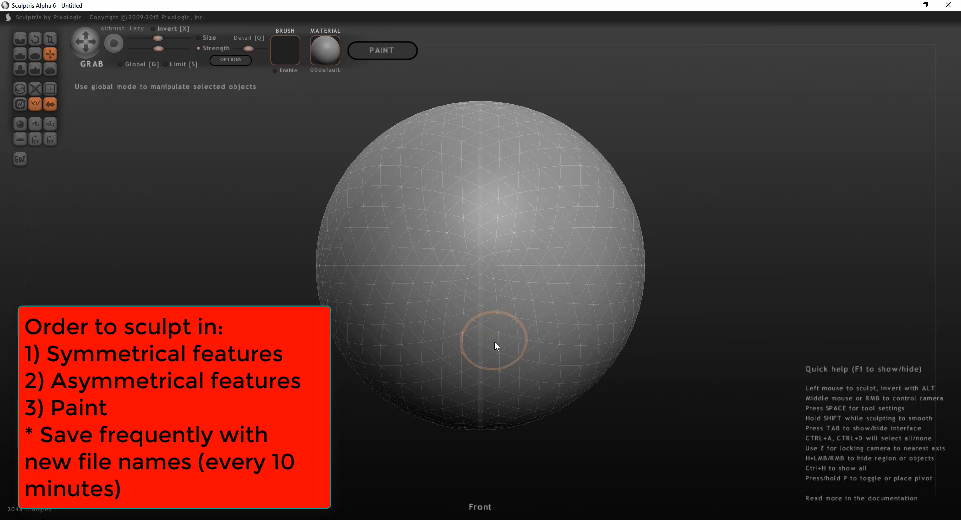
Step: Build up a wide, rounded muzzle around the lower front of the sphere with an enlarged Inflate brush
click(20, 69)
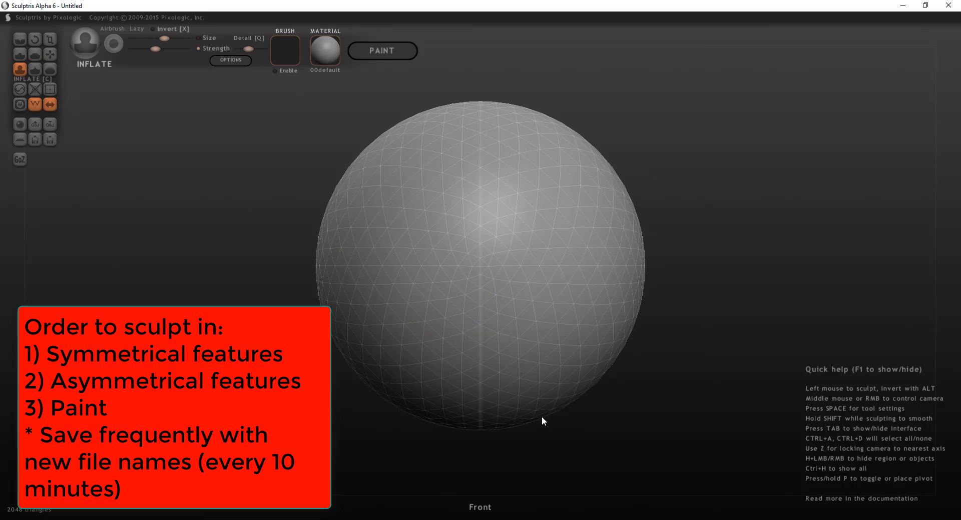
mouse_move(510, 371)
mouse_down()
mouse_move(535, 383)
mouse_move(413, 402)
mouse_move(571, 387)
mouse_move(487, 393)
mouse_move(555, 388)
mouse_move(572, 371)
mouse_move(628, 383)
mouse_move(559, 386)
mouse_move(558, 413)
mouse_up()
scroll(536, 377, down, 2)
middle_drag(558, 414, 442, 371)
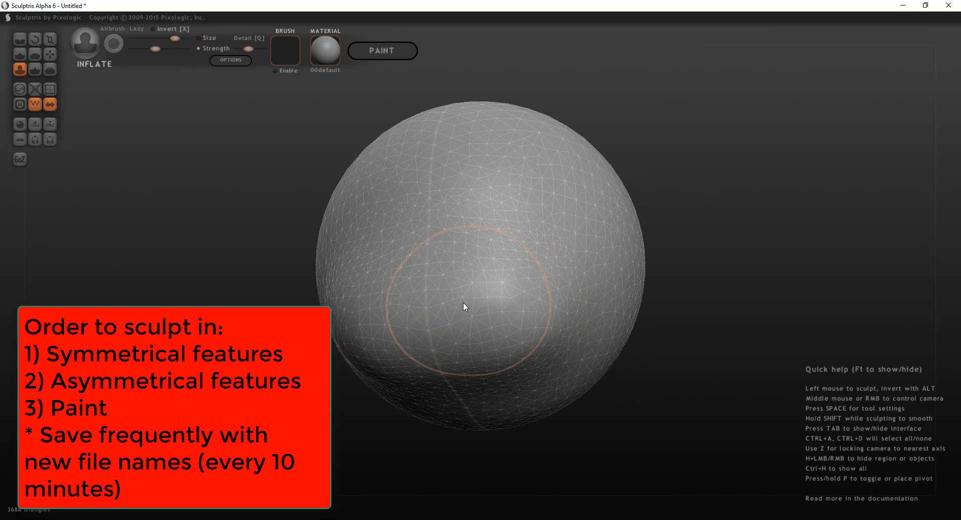
middle_drag(386, 315, 467, 340)
mouse_move(504, 339)
mouse_down()
mouse_move(521, 328)
mouse_move(446, 354)
mouse_move(442, 386)
mouse_move(547, 371)
mouse_move(452, 380)
mouse_move(579, 392)
mouse_up()
mouse_move(578, 388)
right_down()
mouse_move(497, 392)
mouse_move(594, 385)
right_up()
mouse_move(592, 364)
mouse_down()
mouse_move(465, 388)
mouse_move(460, 400)
mouse_up()
mouse_move(460, 400)
right_down()
mouse_move(554, 374)
mouse_move(497, 407)
mouse_move(489, 397)
right_up()
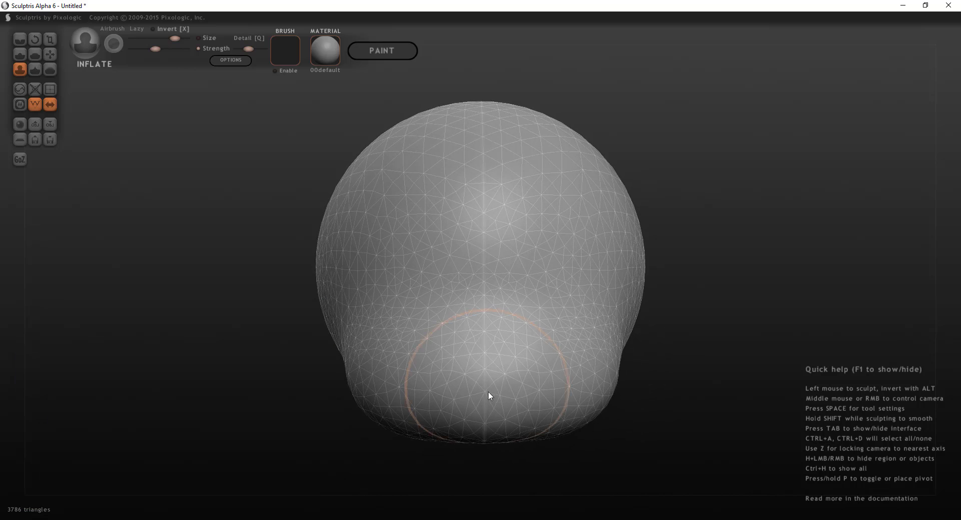
Step: Add a mirrored pair of sphere objects beside the head and reposition them with Grab in Global mode
click(20, 124)
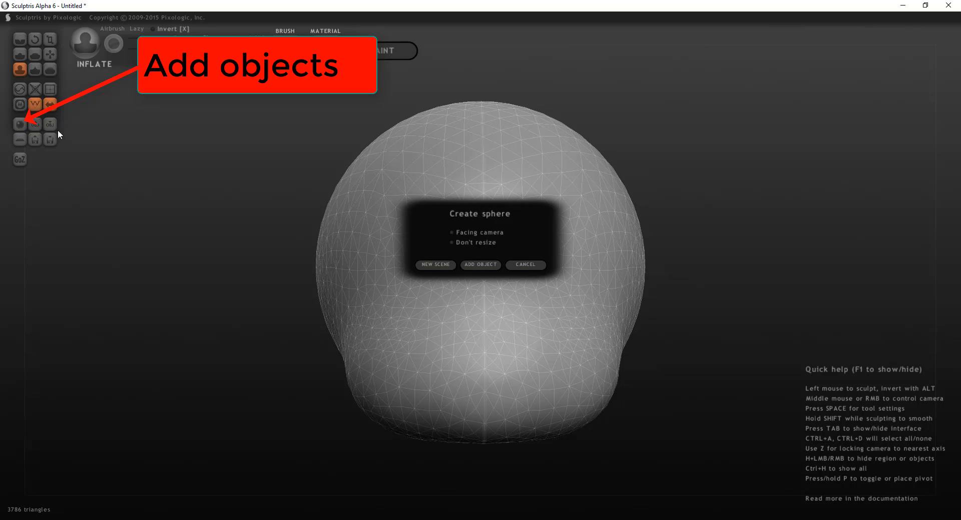
click(485, 265)
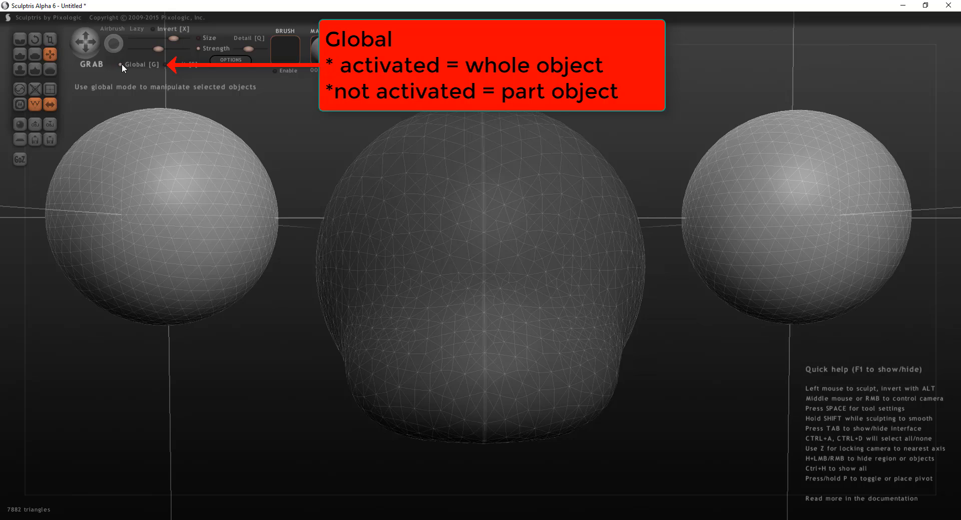
drag(152, 197, 145, 218)
mouse_move(145, 218)
middle_down()
mouse_move(285, 236)
mouse_move(408, 225)
mouse_move(594, 253)
mouse_move(169, 275)
mouse_move(217, 281)
mouse_move(140, 210)
middle_up()
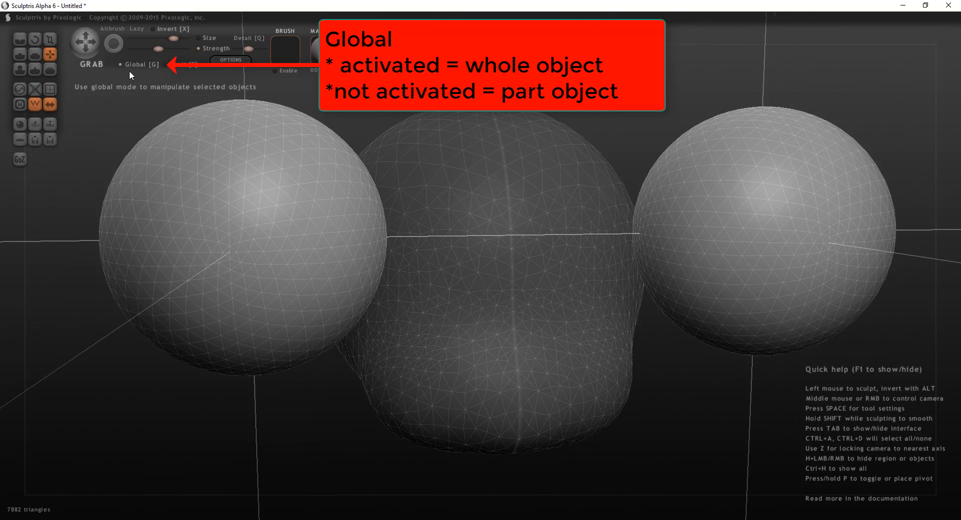
Step: Try stretching part of the side spheres with Grab while Global is off, and undo the stretch
scroll(130, 68, down, 2)
scroll(202, 125, down, 1)
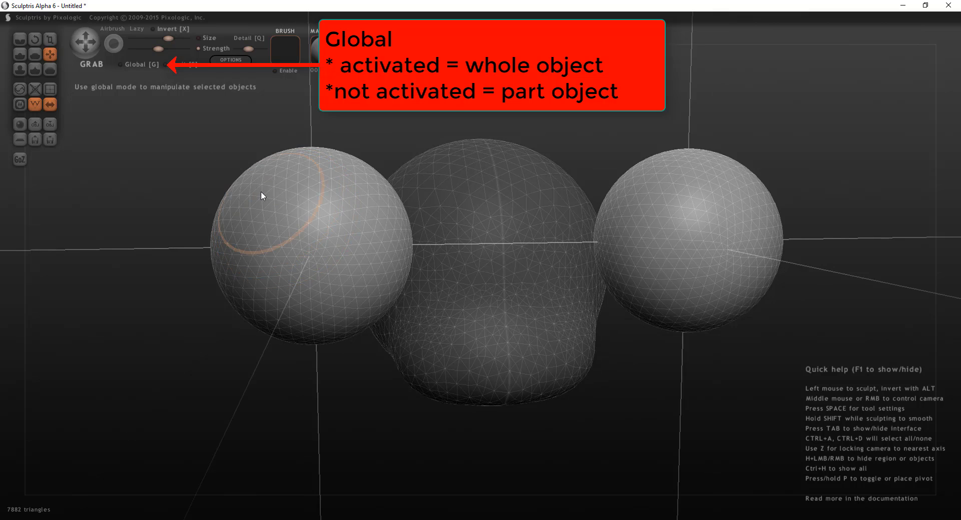
mouse_move(251, 187)
mouse_down()
mouse_move(187, 163)
mouse_move(100, 158)
mouse_move(65, 125)
mouse_up()
key(ctrl+z)
key(ctrl+z)
key(ctrl+z)
key(ctrl+z)
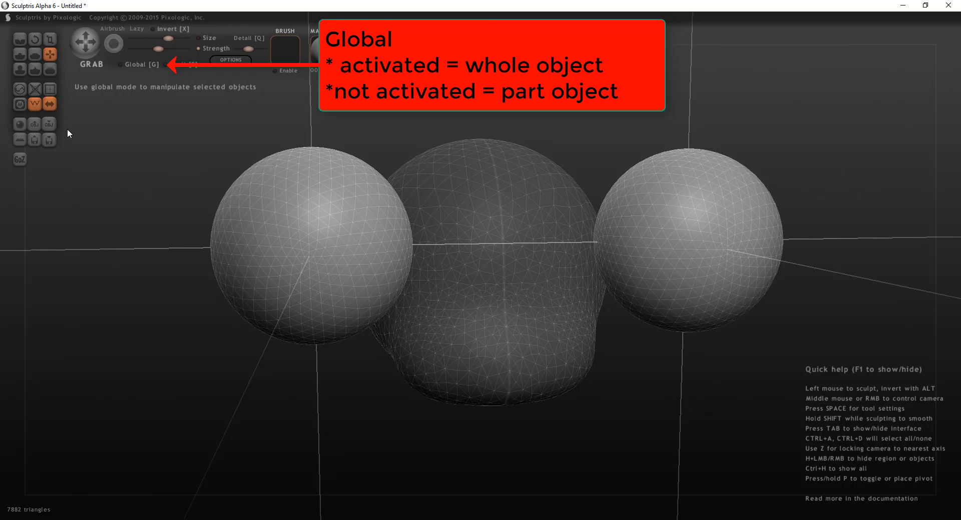
Step: Shrink the paired spheres with Scale in Global mode and place them against the upper face as eyes with global Grab
click(51, 40)
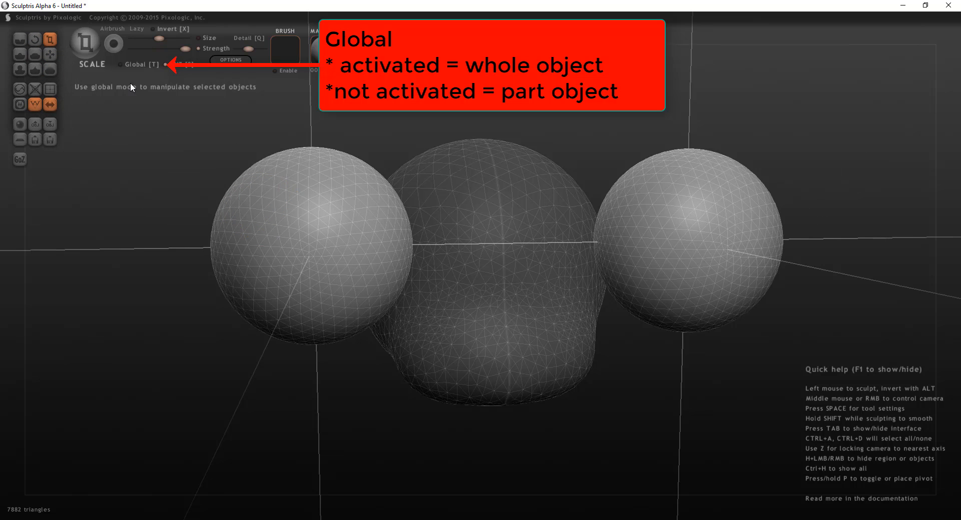
drag(312, 219, 308, 323)
click(50, 54)
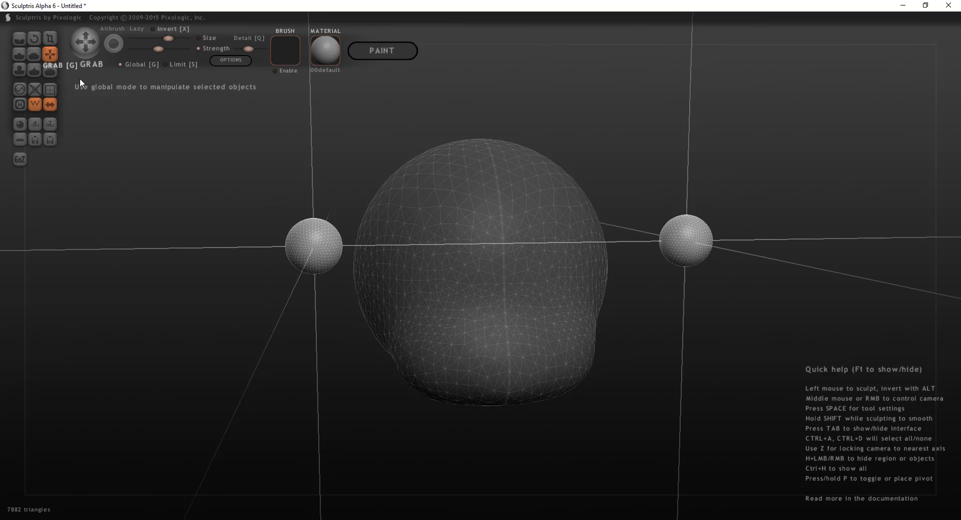
drag(311, 251, 482, 250)
right_drag(481, 248, 633, 265)
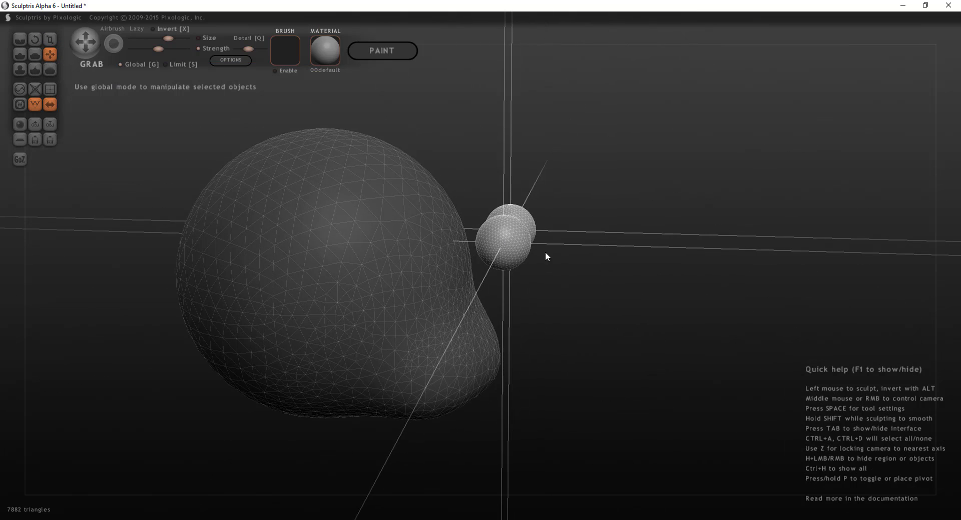
drag(511, 252, 472, 263)
right_drag(471, 263, 397, 238)
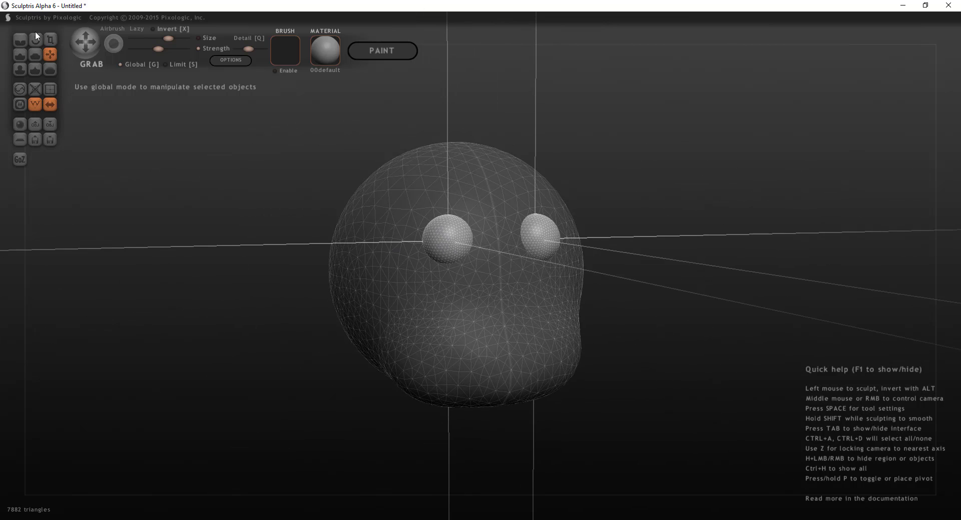
Step: Turn off Global for Grab and stretch the eye spheres vertically into ovals
click(120, 64)
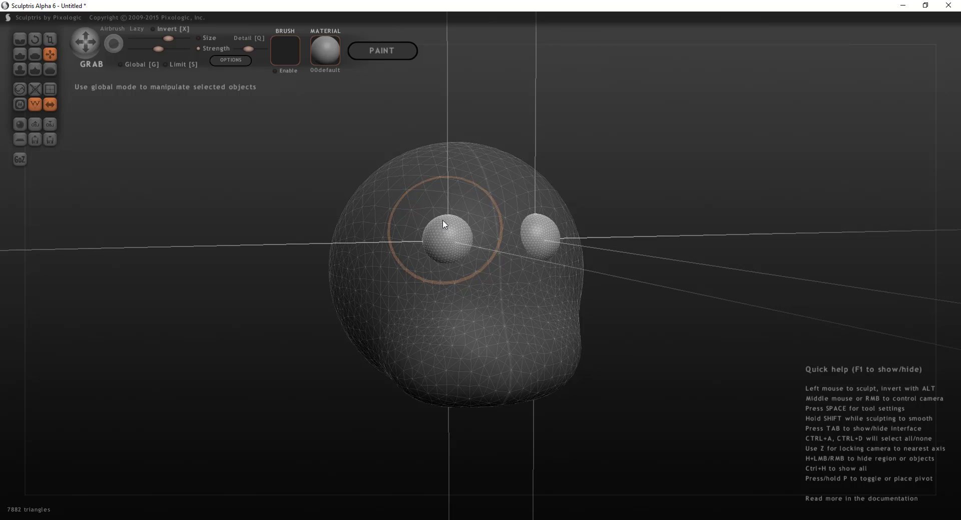
mouse_move(448, 221)
mouse_down()
mouse_move(445, 201)
mouse_move(455, 259)
mouse_move(455, 215)
mouse_move(451, 229)
mouse_up()
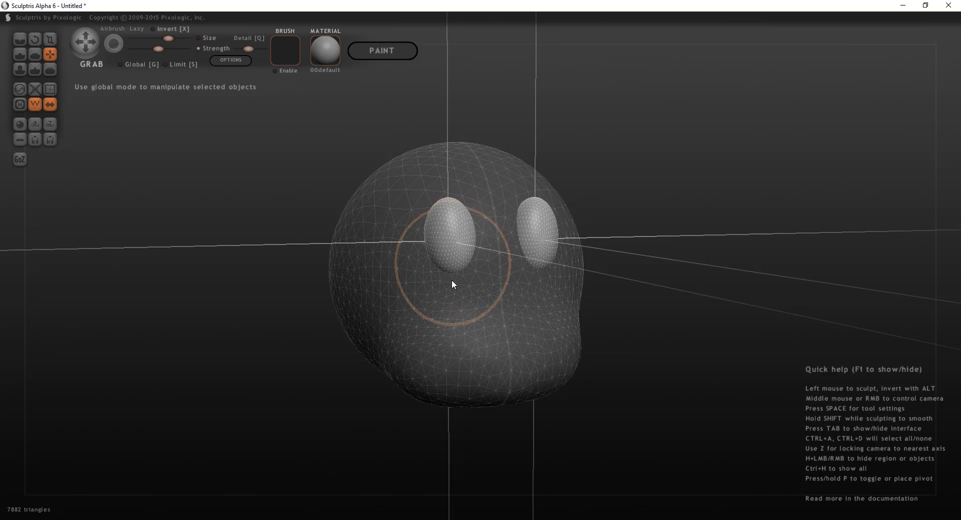
mouse_move(452, 281)
middle_down()
mouse_move(536, 277)
mouse_move(467, 284)
mouse_move(495, 283)
middle_up()
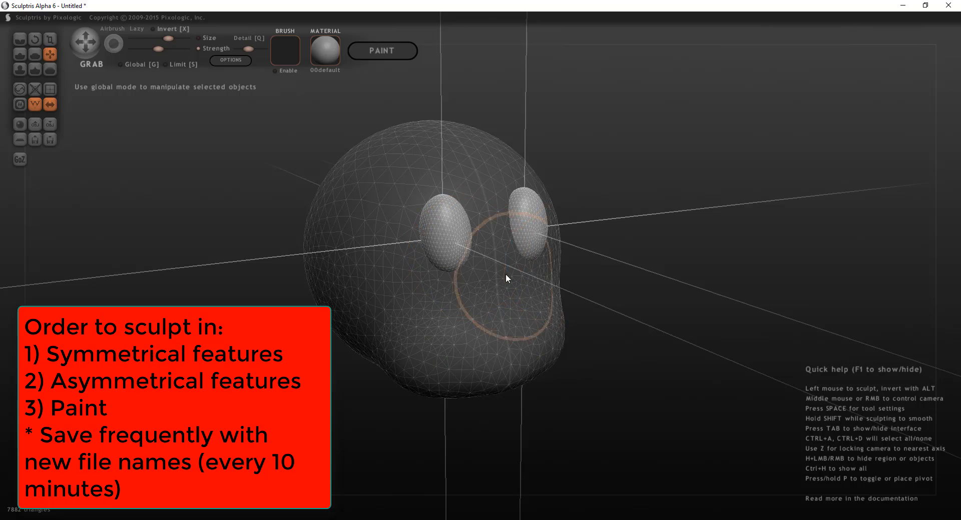
Step: Turn off symmetry and pull two uneven ears out of the upper corners of the head with Grab
mouse_move(504, 274)
right_down()
mouse_move(462, 248)
mouse_move(463, 288)
right_up()
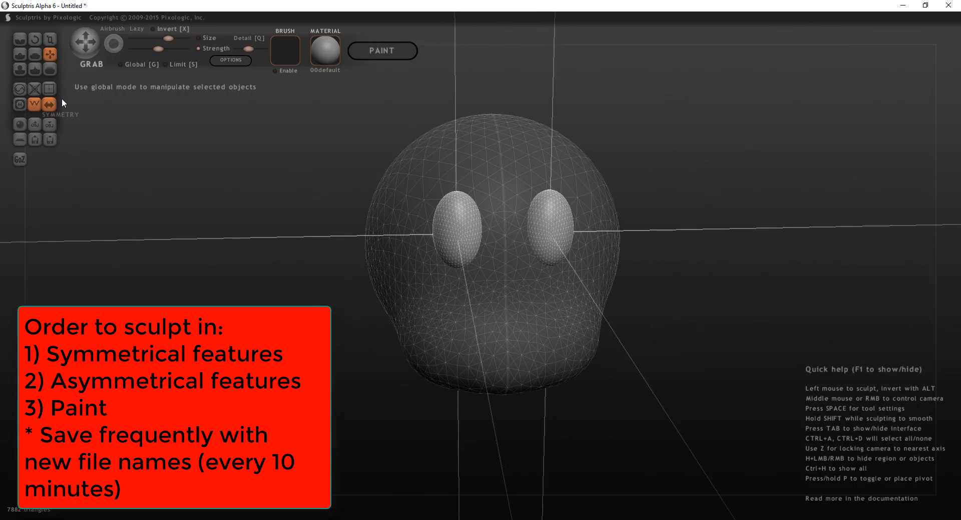
click(49, 104)
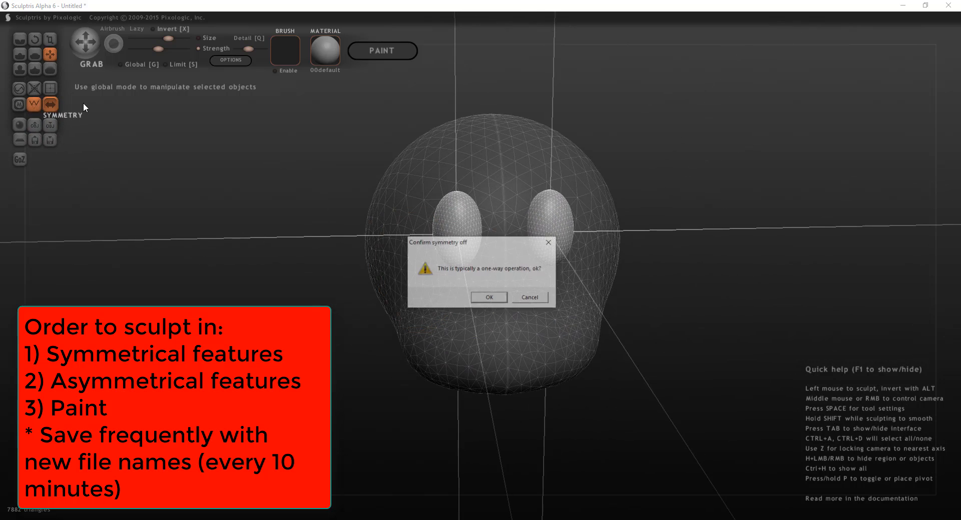
click(503, 298)
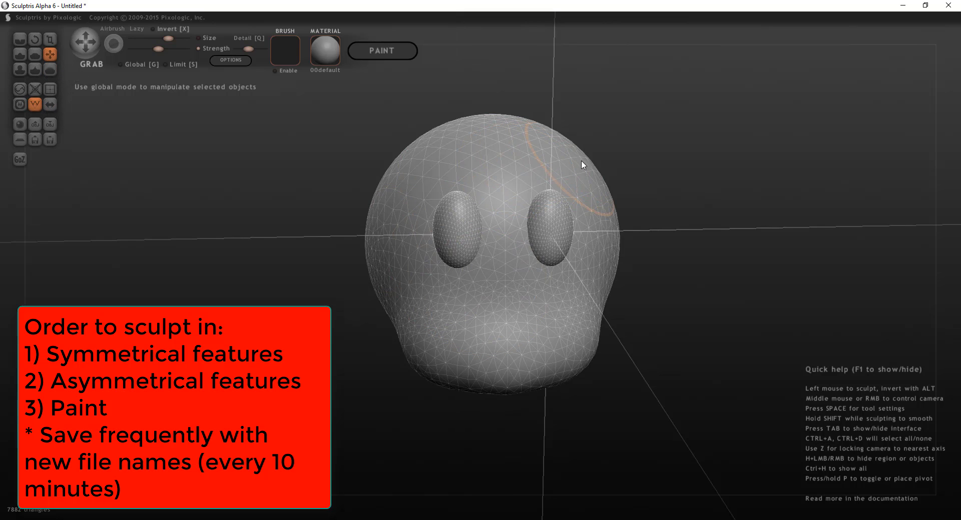
drag(582, 165, 691, 163)
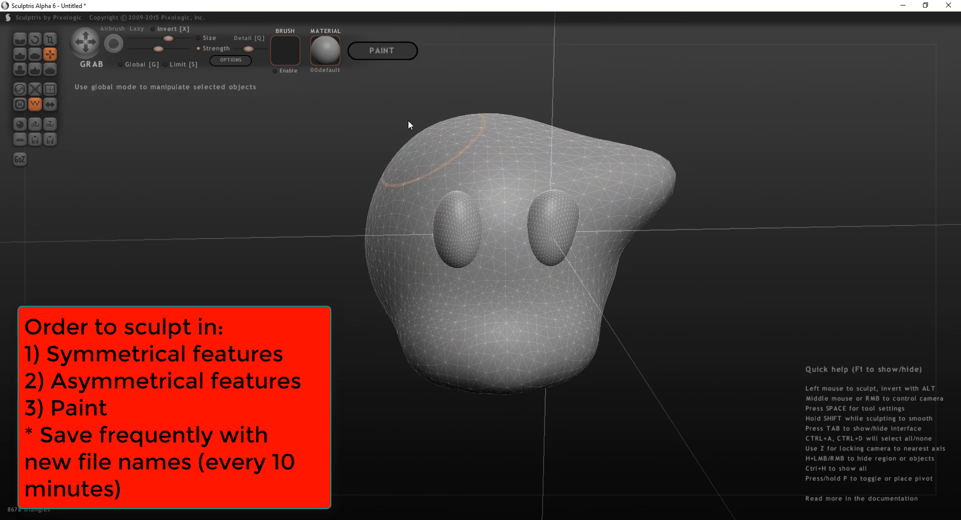
drag(408, 124, 362, 80)
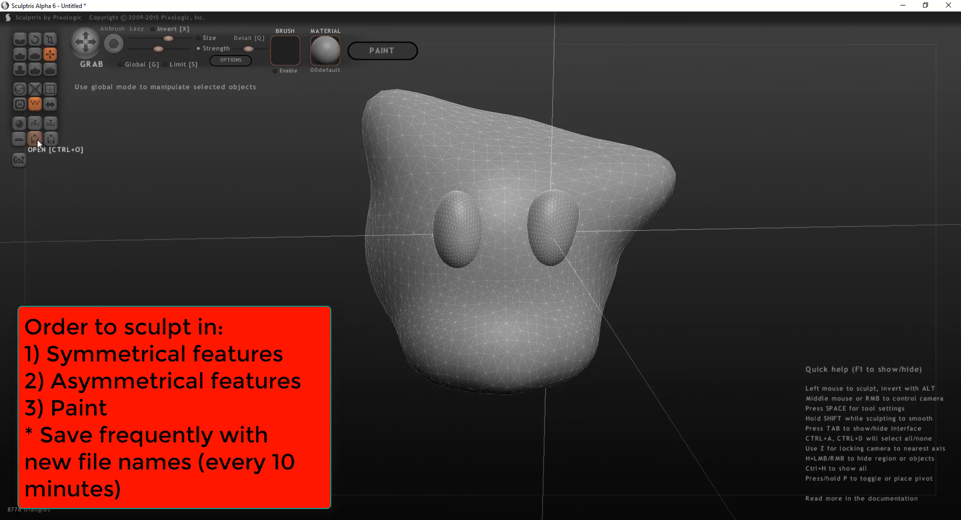
Step: Enter dog 1 as the file name for saving the sculpture in Downloads, and cancel the save
click(51, 138)
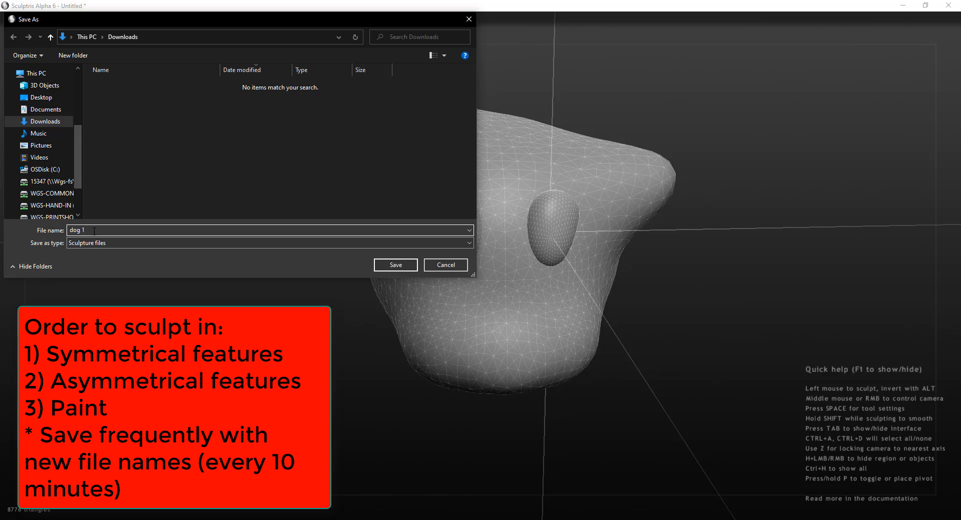
click(436, 265)
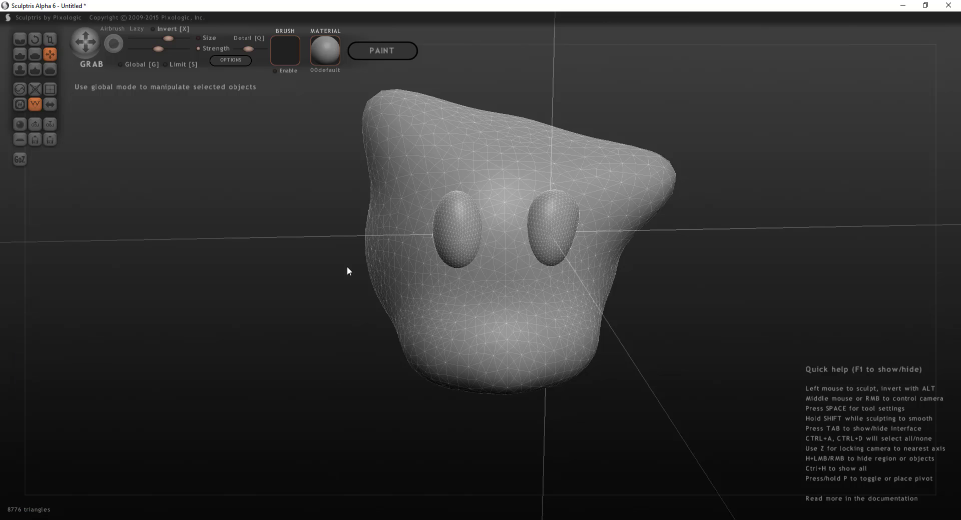
mouse_move(522, 275)
middle_down()
mouse_move(501, 233)
mouse_move(516, 267)
middle_up()
Step: Choose the Inflate brush, look up the opposite-tool shortcut in Sculptris help 01.docx in the browser, and return to Sculptris
click(19, 68)
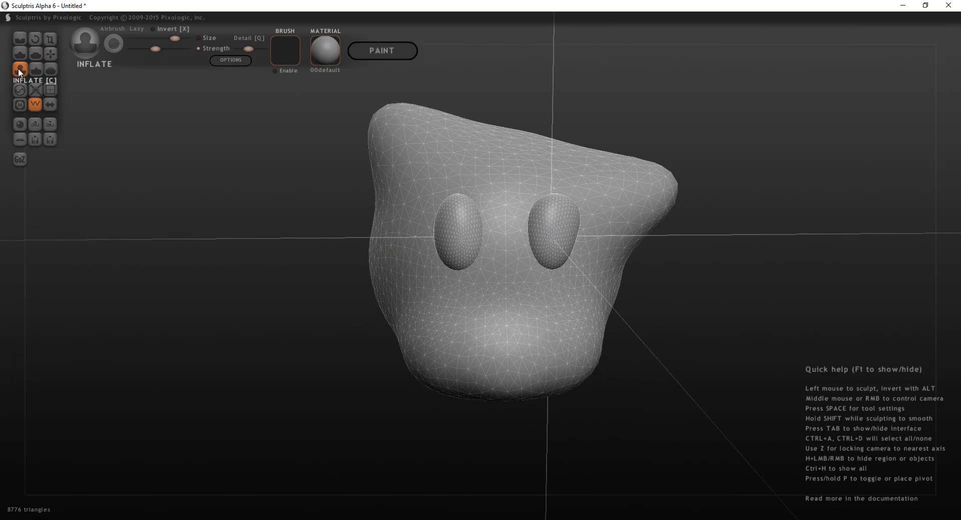
key(alt+Tab)
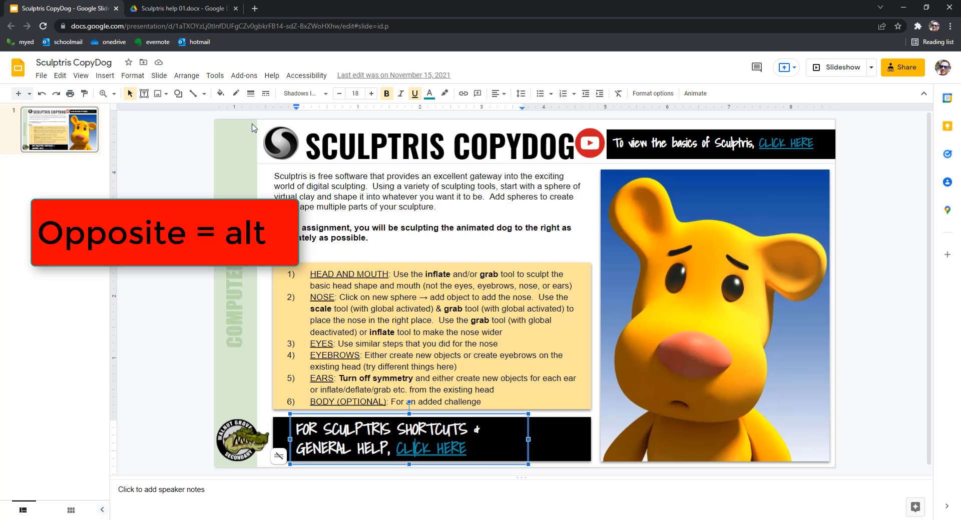
click(181, 11)
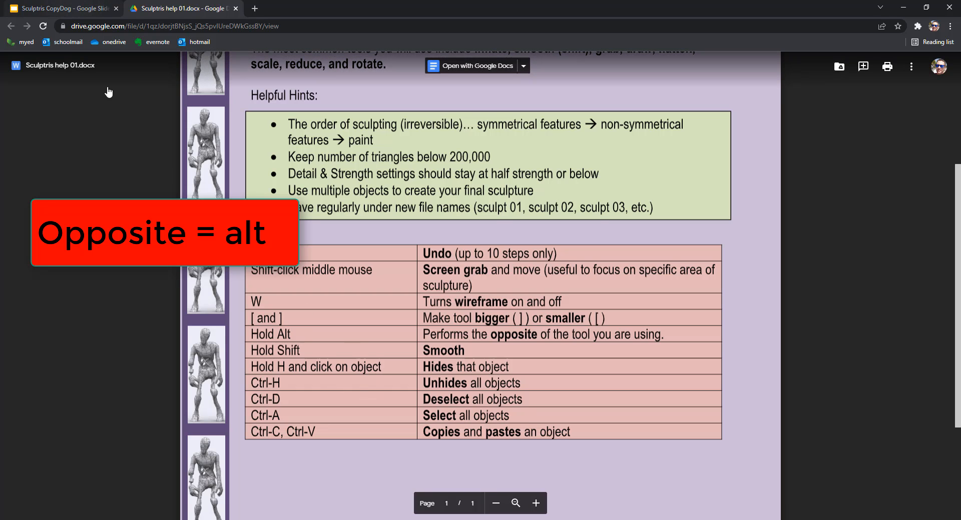
key(alt+Tab)
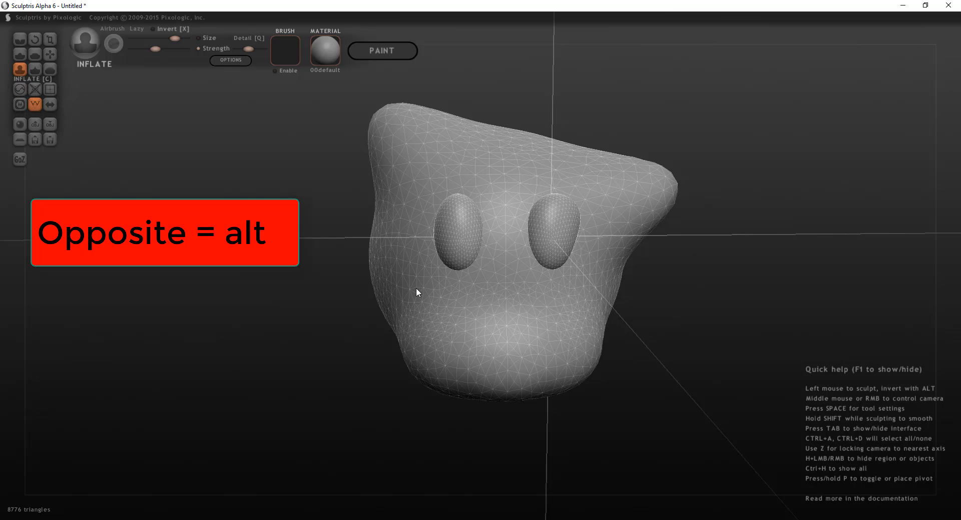
Step: Carve a small mouth-like hollow into the front of the muzzle with a reduced, inverted Inflate brush
middle_drag(483, 293, 522, 375)
scroll(531, 400, up, 2)
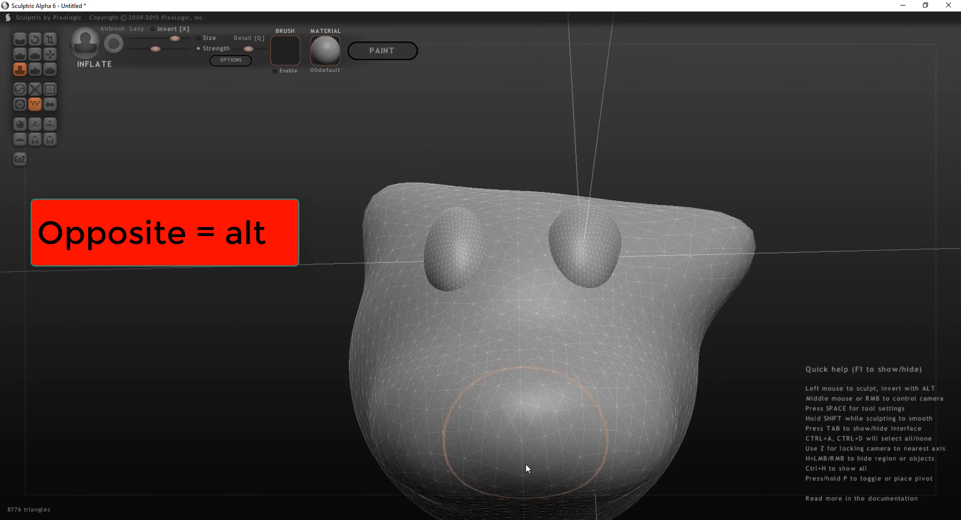
alt+middle_drag(526, 465, 513, 355)
shift+scroll(510, 363, down, 3)
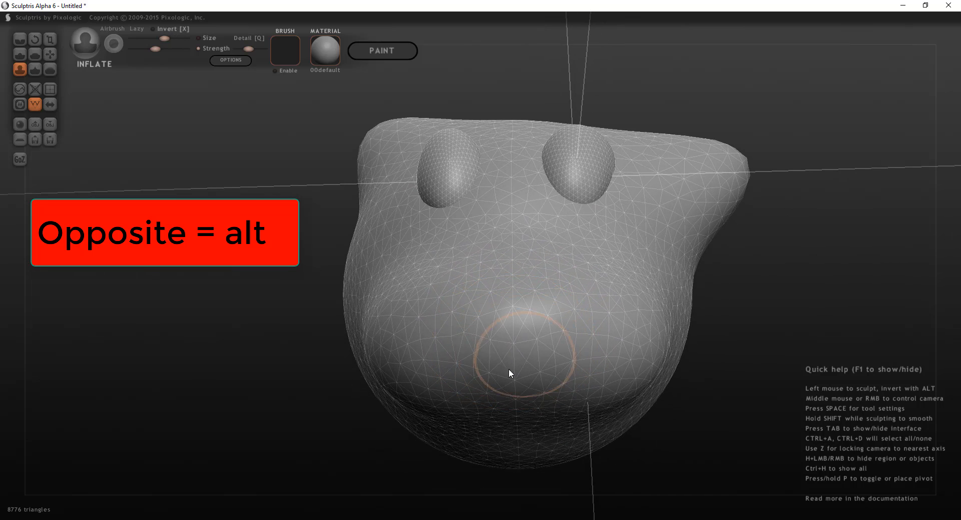
scroll(510, 366, down, 2)
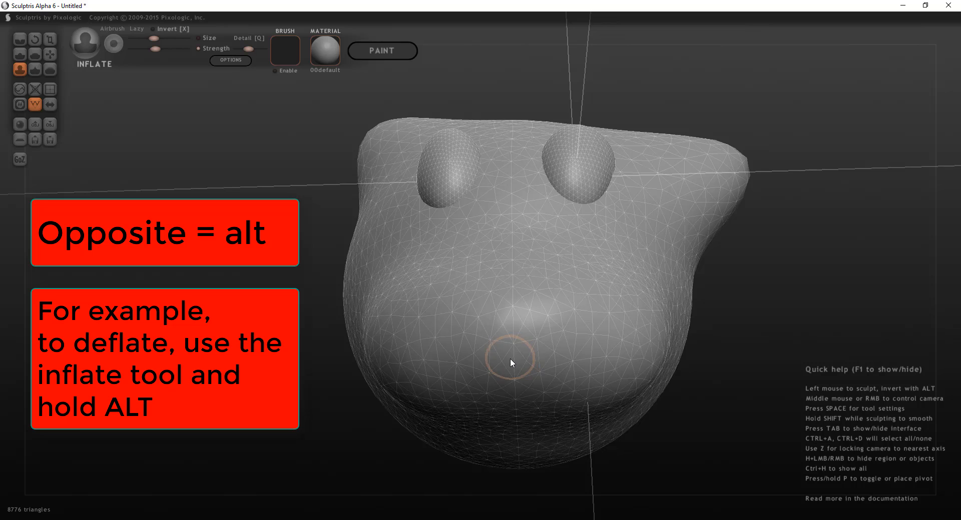
mouse_move(510, 359)
mouse_down()
mouse_move(529, 355)
mouse_move(487, 357)
mouse_move(542, 347)
mouse_up()
mouse_move(522, 286)
middle_down()
mouse_move(526, 318)
mouse_move(549, 300)
mouse_move(514, 302)
middle_up()
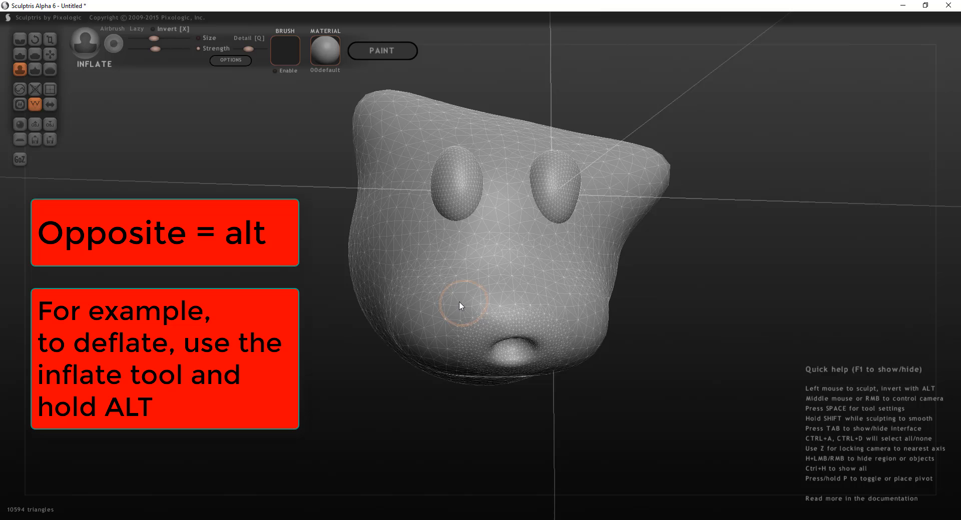
middle_drag(509, 291, 493, 317)
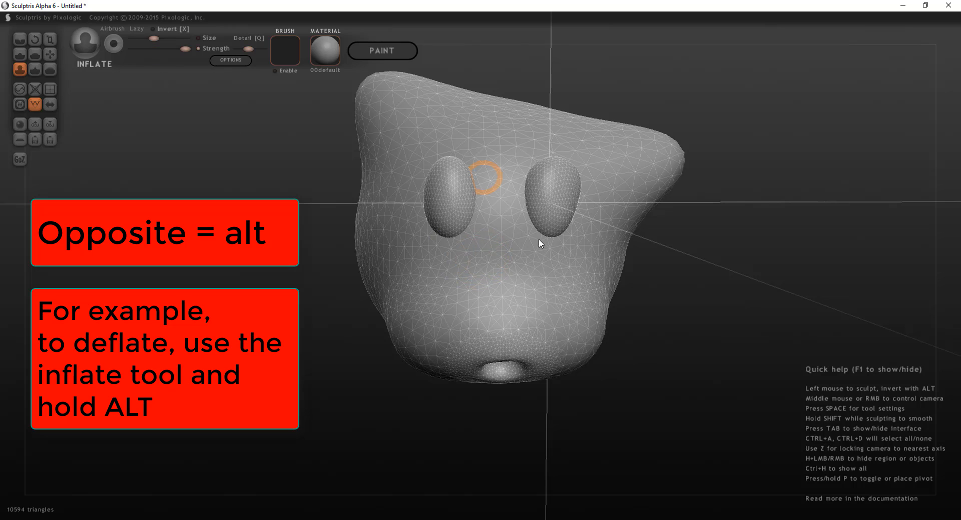
Step: Carve a large, deep hollow into the face below the eyes with an enlarged, inverted Inflate brush, and inspect the distorted surface
scroll(511, 279, up, 2)
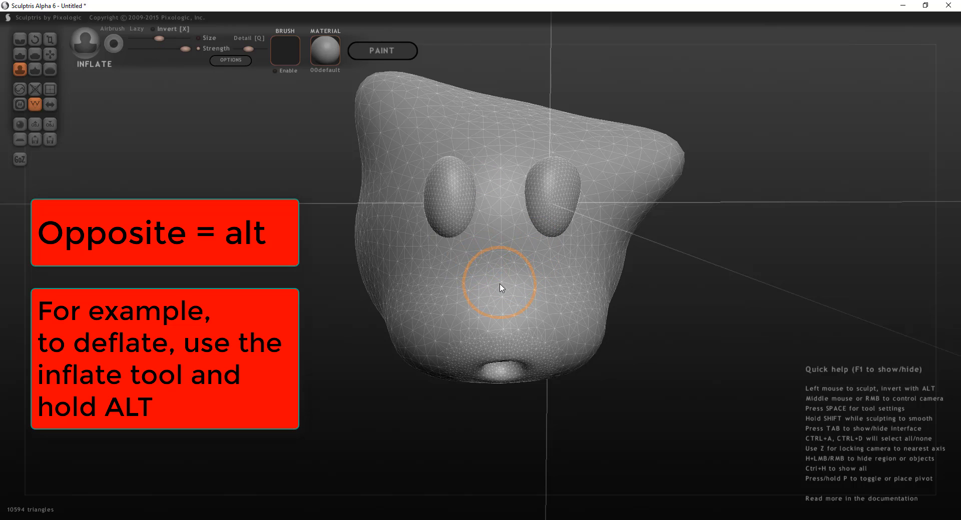
mouse_move(517, 290)
alt+mouse_down()
mouse_move(489, 279)
mouse_move(506, 248)
mouse_move(523, 354)
mouse_move(491, 288)
alt+mouse_up()
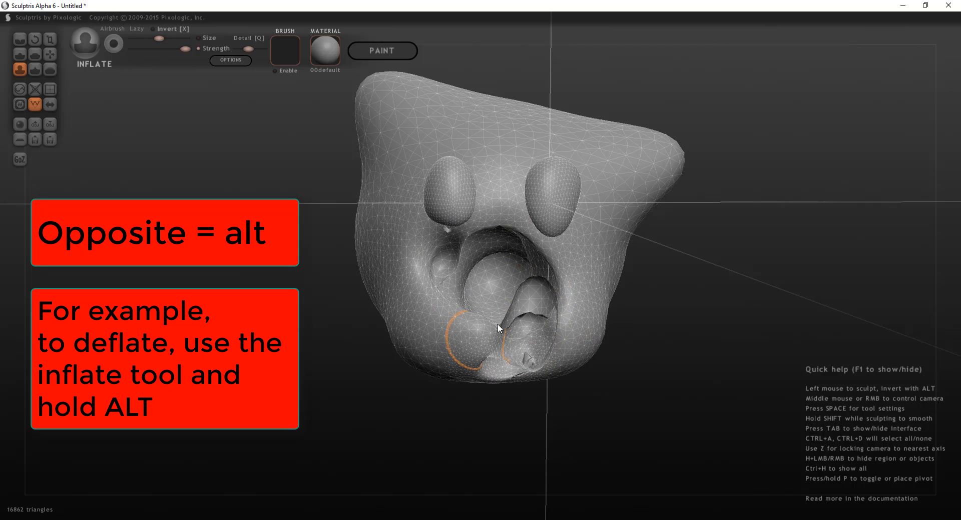
scroll(390, 279, up, 3)
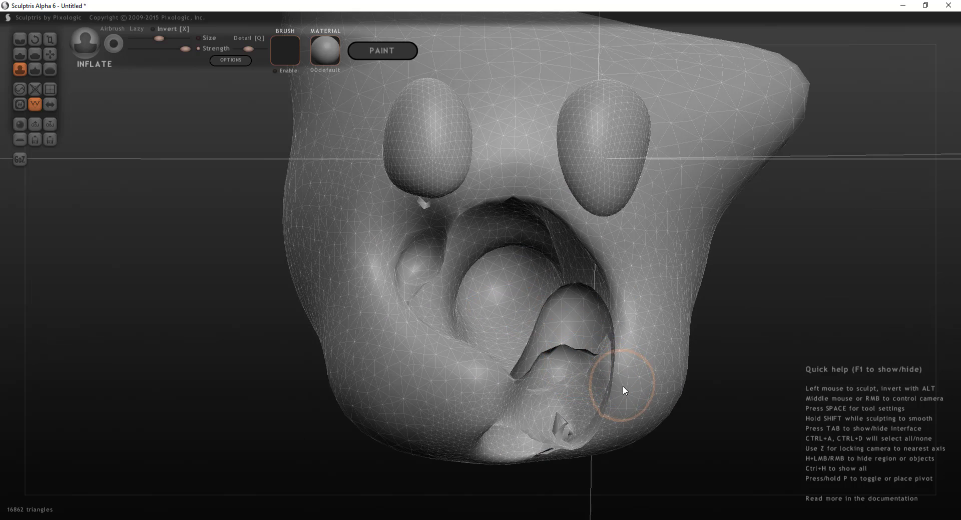
middle_drag(622, 386, 536, 408)
scroll(314, 213, up, 2)
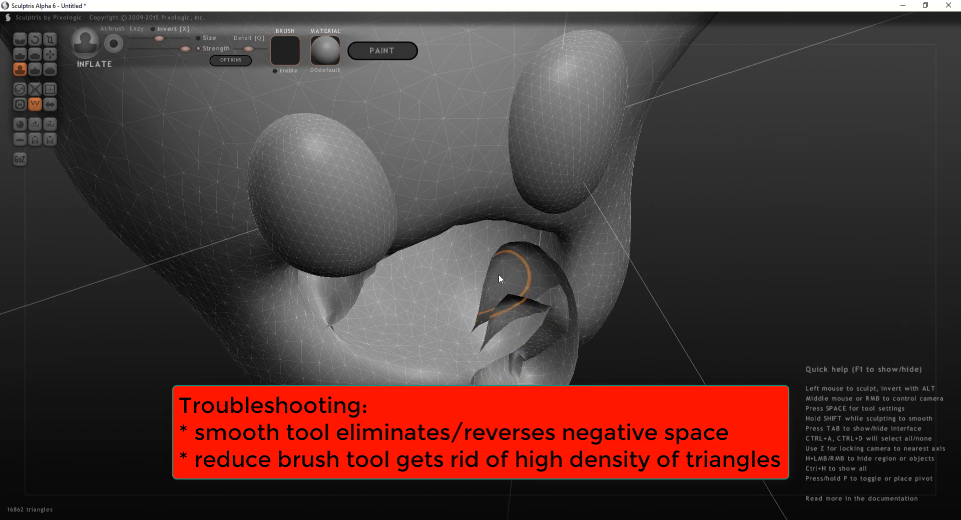
mouse_move(509, 357)
middle_down()
mouse_move(420, 265)
mouse_move(433, 232)
mouse_move(502, 252)
mouse_move(502, 269)
mouse_move(434, 275)
mouse_move(380, 240)
middle_up()
scroll(501, 270, down, 5)
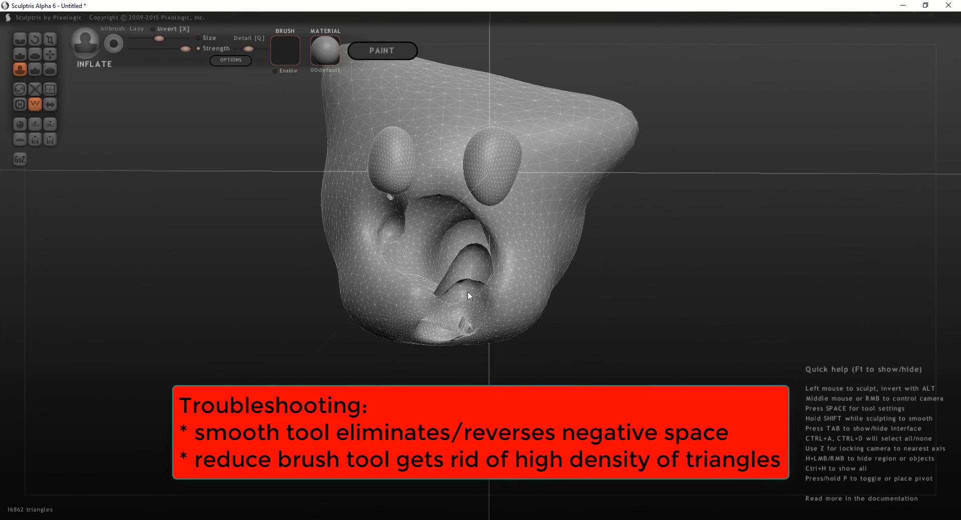
Step: Smooth out the jagged folds in the carved hollow and muzzle with the Smooth brush at maximum strength
click(49, 69)
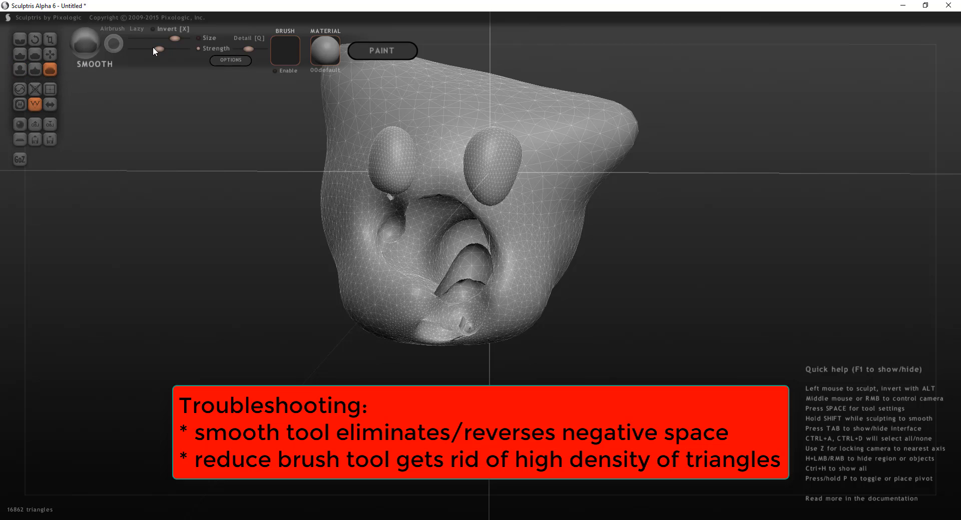
click(185, 49)
mouse_move(437, 242)
mouse_down()
mouse_move(472, 263)
mouse_move(450, 291)
mouse_move(456, 322)
mouse_move(467, 275)
mouse_move(422, 274)
mouse_move(420, 214)
mouse_move(428, 230)
mouse_move(429, 219)
mouse_move(480, 232)
mouse_move(450, 267)
mouse_move(429, 251)
mouse_move(440, 321)
mouse_move(418, 330)
mouse_move(462, 261)
mouse_move(441, 236)
mouse_move(471, 312)
mouse_up()
Step: Thin out the dense triangles around the pinched point on the lower muzzle and up towards the hollow with Reduce Brush
scroll(440, 351, up, 3)
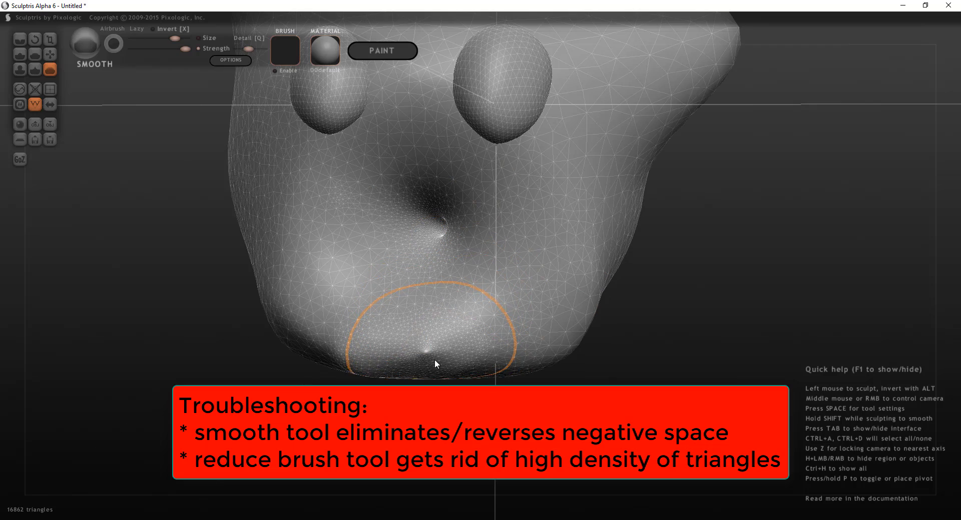
scroll(434, 360, up, 4)
scroll(391, 296, up, 3)
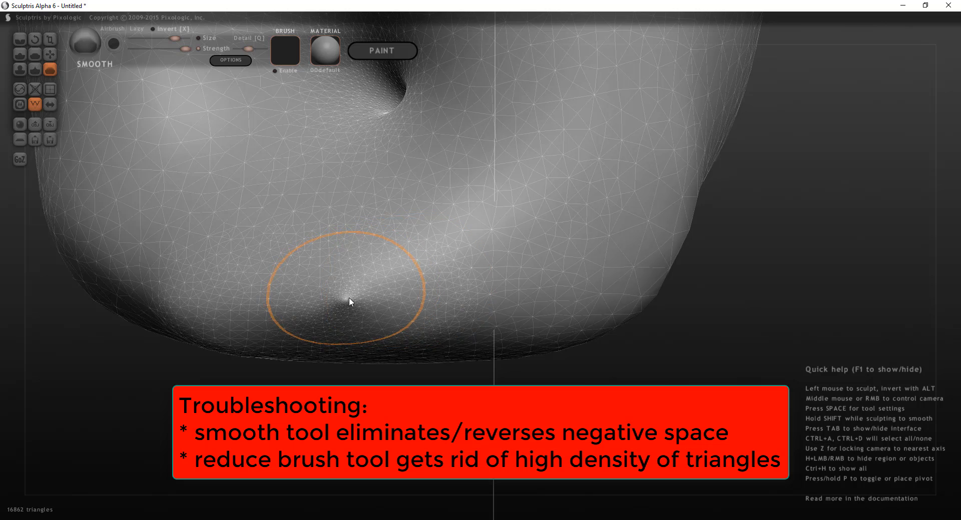
scroll(349, 300, up, 2)
scroll(349, 297, down, 2)
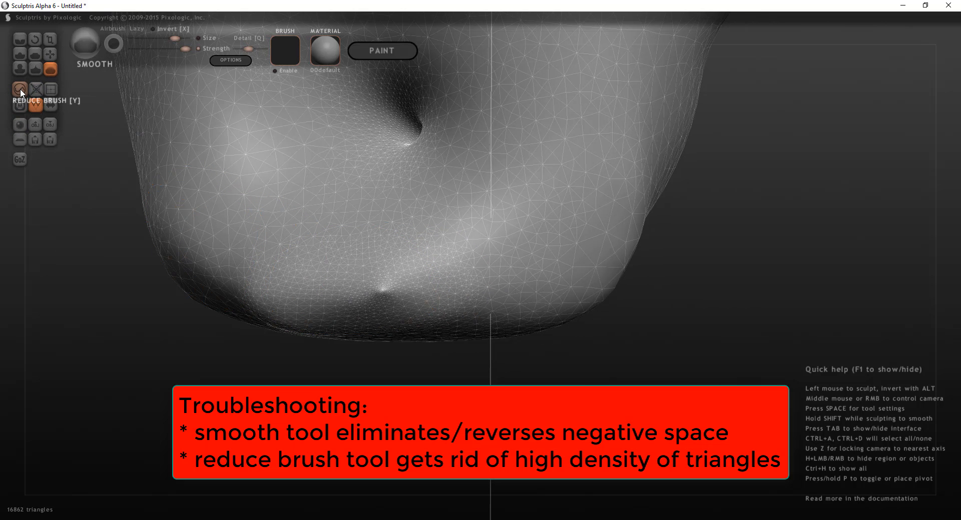
click(21, 93)
click(388, 294)
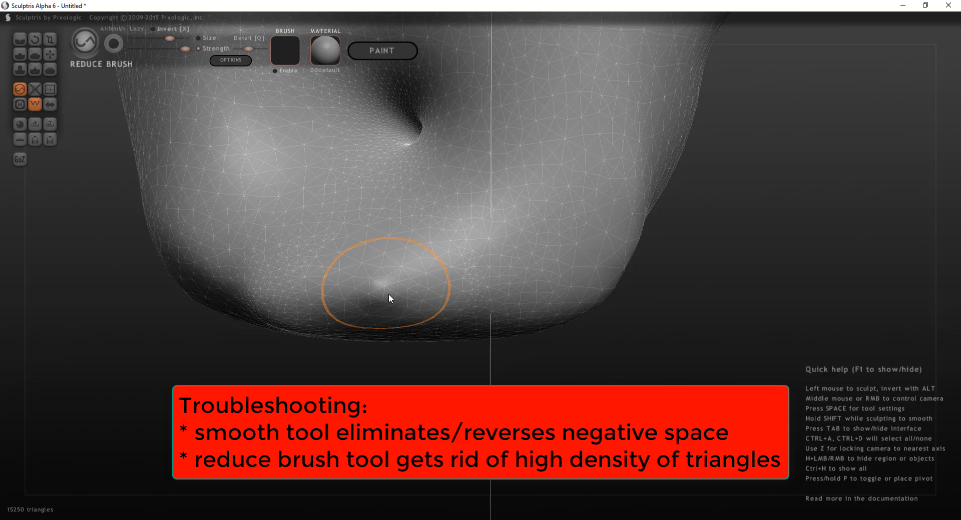
mouse_move(390, 296)
mouse_down()
mouse_move(269, 287)
mouse_move(358, 247)
mouse_move(467, 301)
mouse_move(390, 120)
mouse_move(419, 135)
mouse_move(426, 125)
mouse_move(406, 118)
mouse_move(414, 133)
mouse_move(380, 113)
mouse_up()
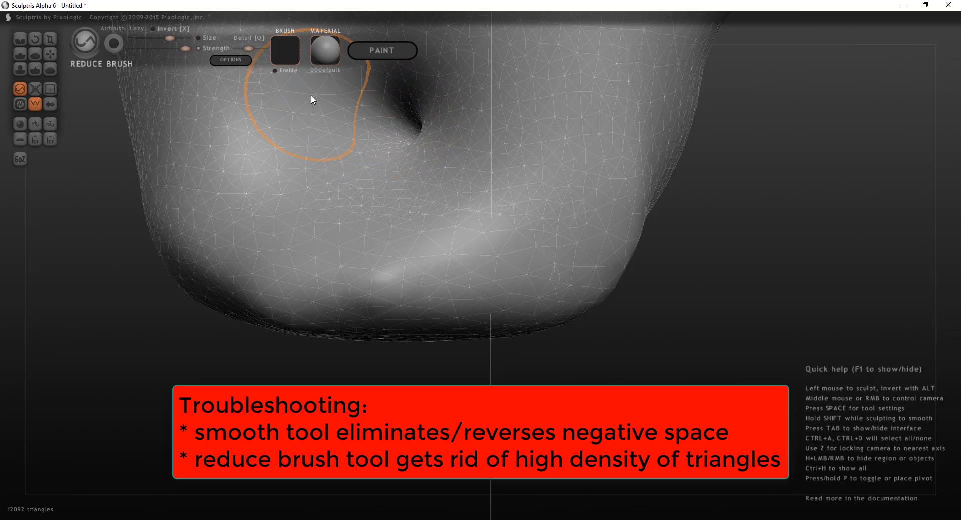
Step: Smooth the reduced area of the muzzle below the hollow with the Smooth brush, and check the head from the side and front
click(50, 69)
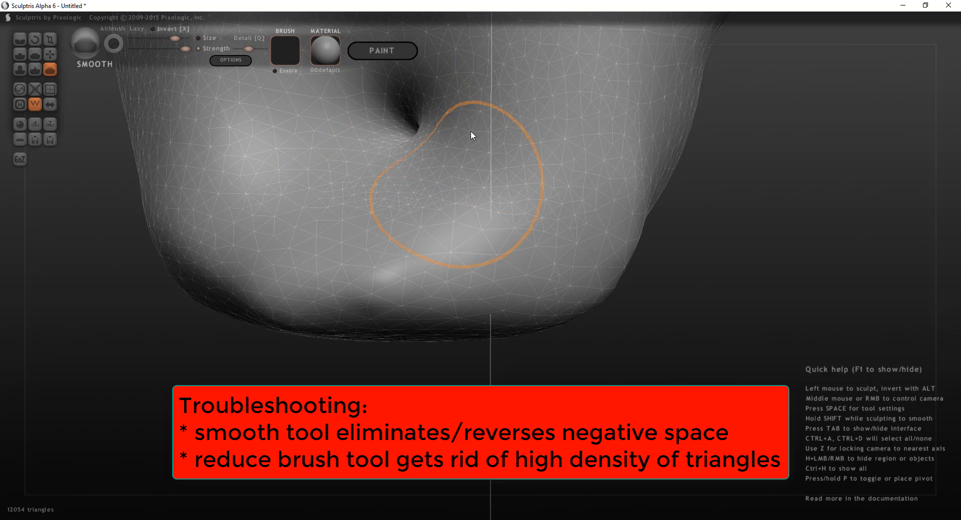
mouse_move(450, 220)
mouse_down()
mouse_move(410, 269)
mouse_move(380, 275)
mouse_move(372, 227)
mouse_up()
scroll(401, 202, down, 1)
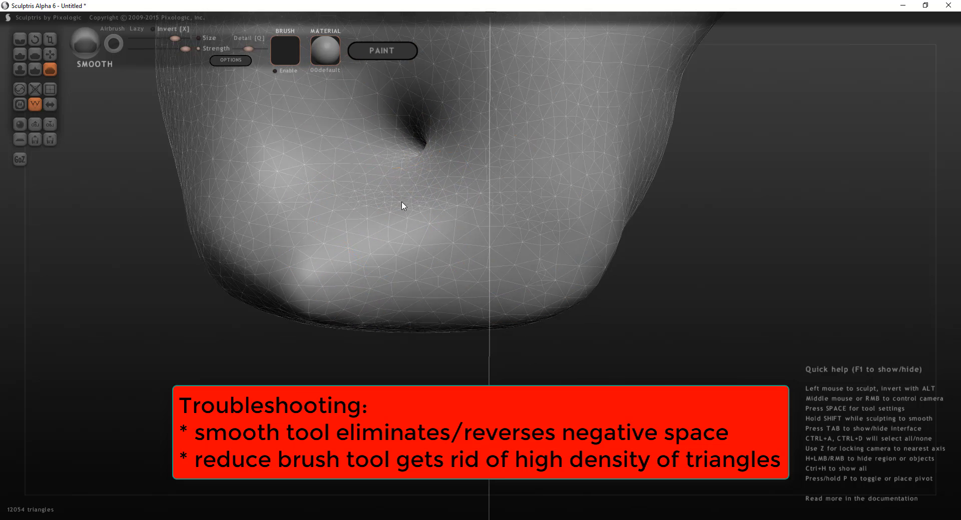
scroll(402, 204, down, 3)
mouse_move(392, 225)
alt+middle_down()
mouse_move(416, 362)
mouse_move(466, 395)
mouse_move(568, 326)
mouse_move(444, 408)
mouse_move(385, 349)
mouse_move(343, 331)
mouse_move(319, 284)
alt+middle_up()
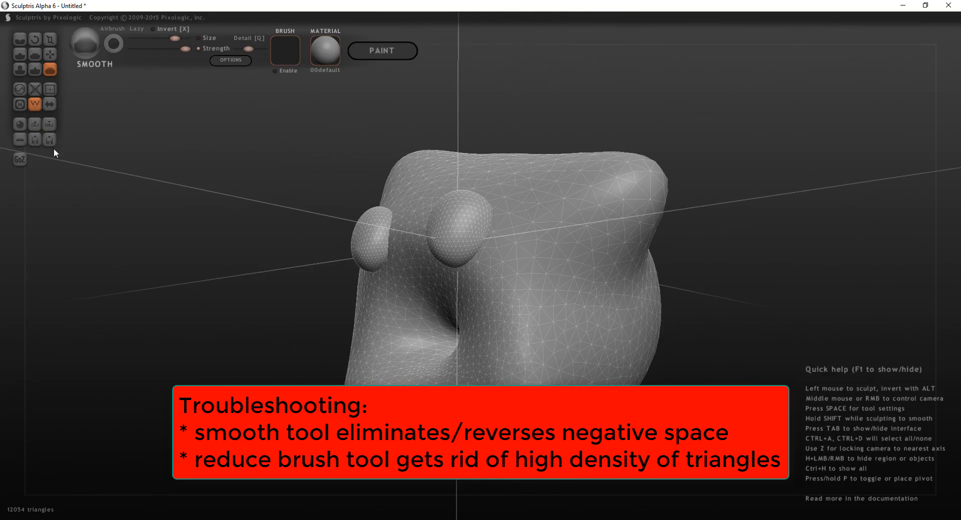
middle_drag(414, 335, 462, 340)
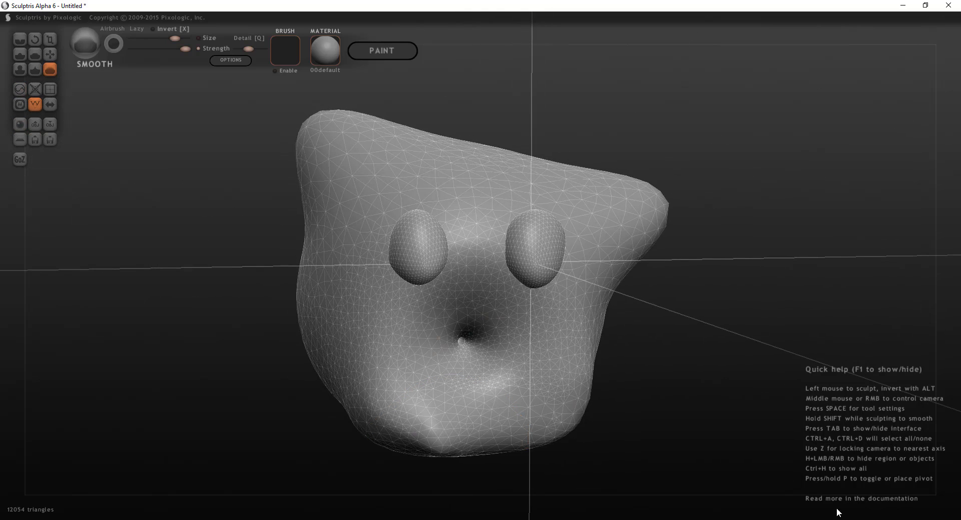